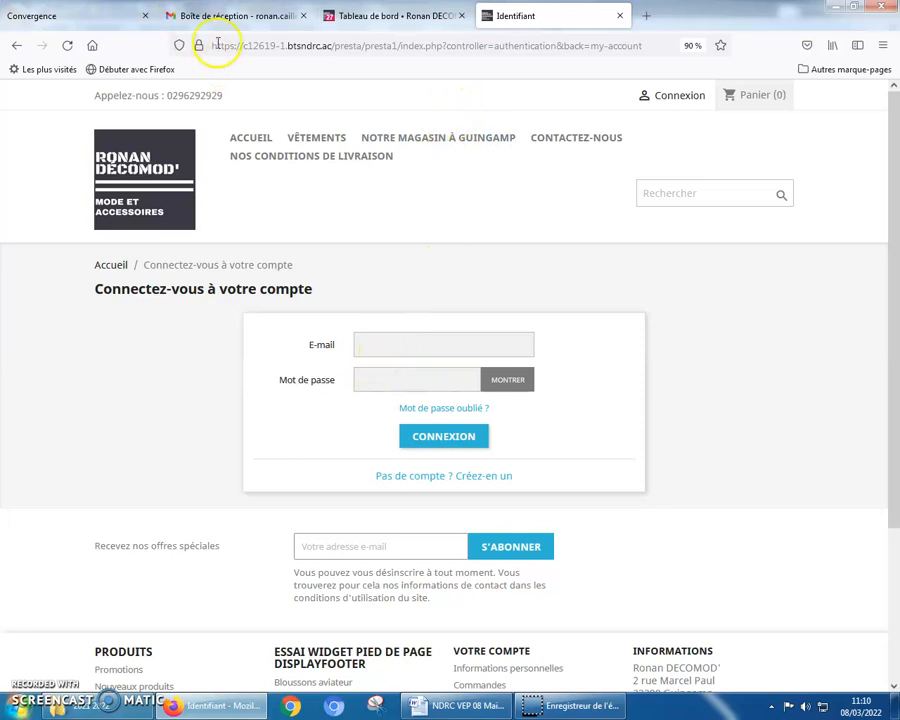
Switch to the Word assignment and read the activity 2 and 3 instructions about creating an order for a customer in the back office.
{"action": "left_click", "coordinate": [460, 707]}
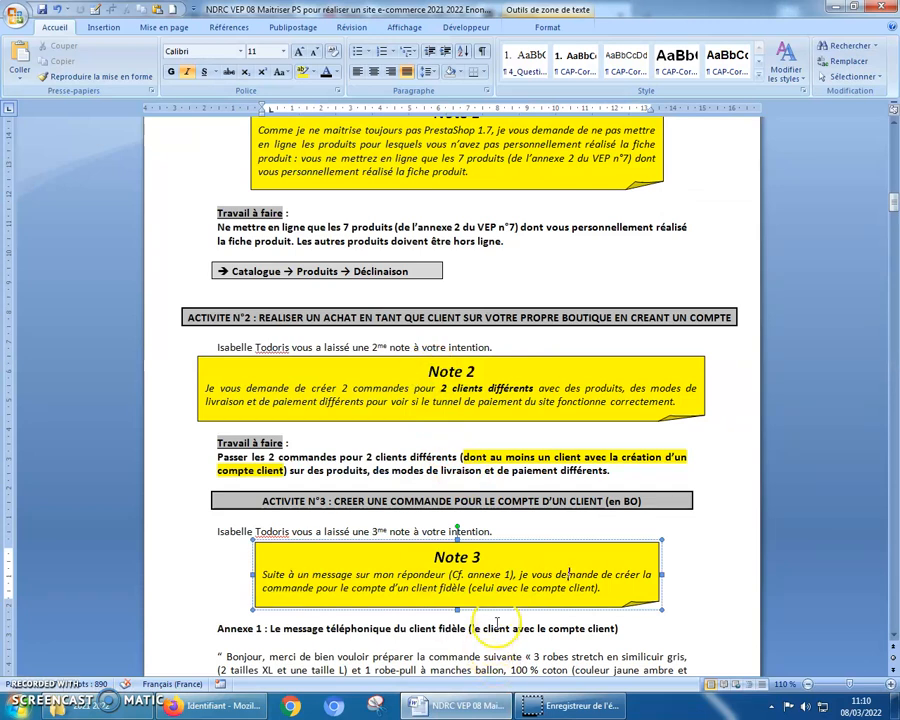
{"action": "scroll", "coordinate": [450, 575], "scroll_direction": "down", "scroll_amount": 1}
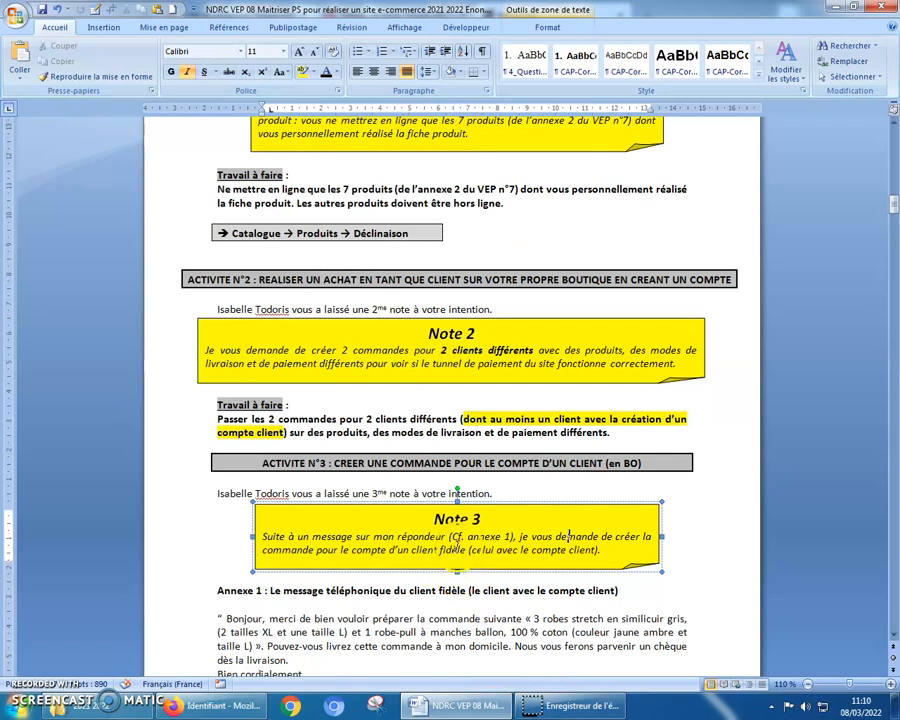
{"action": "scroll", "coordinate": [455, 548], "scroll_direction": "down", "scroll_amount": 1}
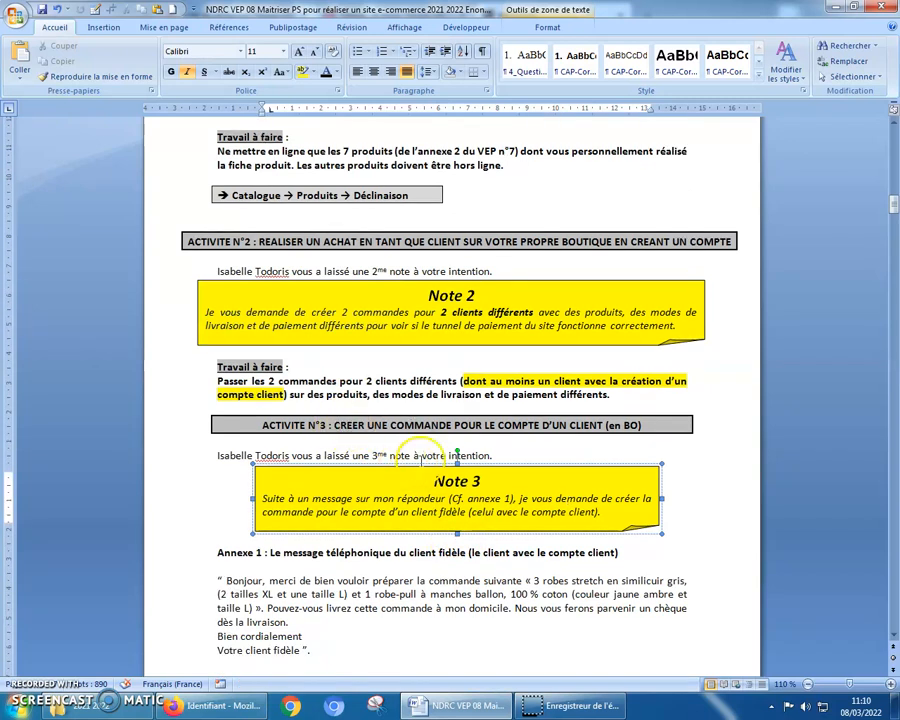
{"action": "left_click_drag", "start_coordinate": [640, 425], "coordinate": [607, 425]}
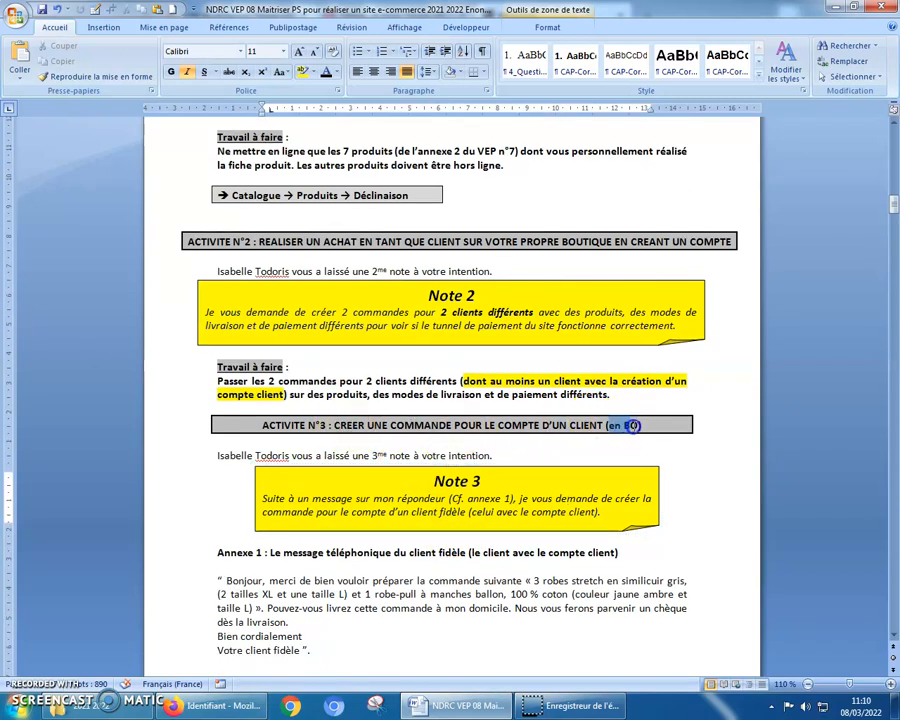
{"action": "left_click_drag", "start_coordinate": [486, 241], "coordinate": [540, 248]}
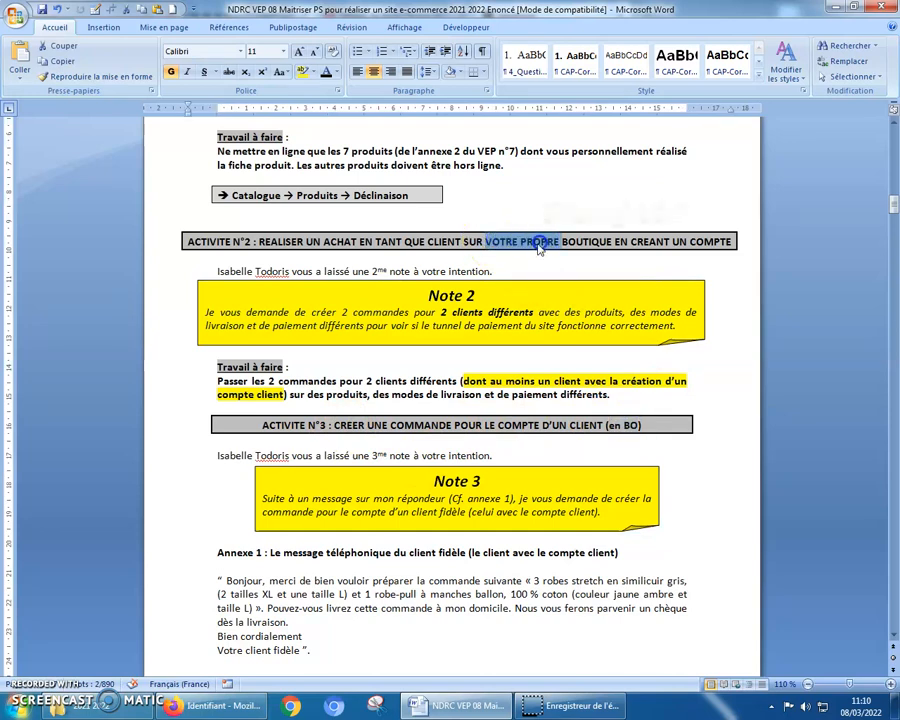
Return to Firefox and view the orders list and customer list in the PrestaShop back office.
{"action": "left_click", "coordinate": [250, 706]}
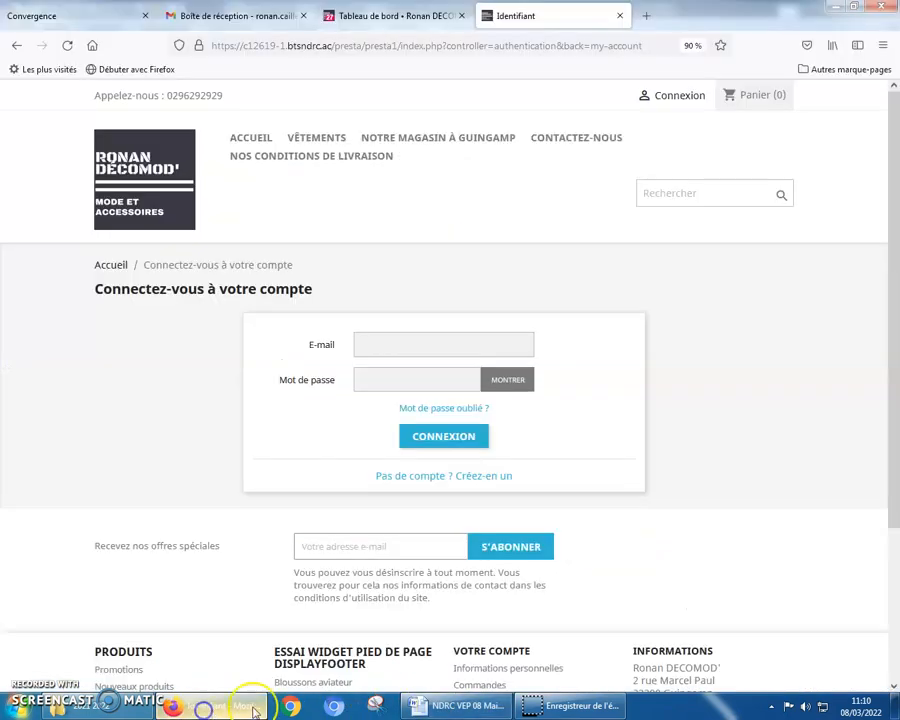
{"action": "left_click", "coordinate": [354, 14]}
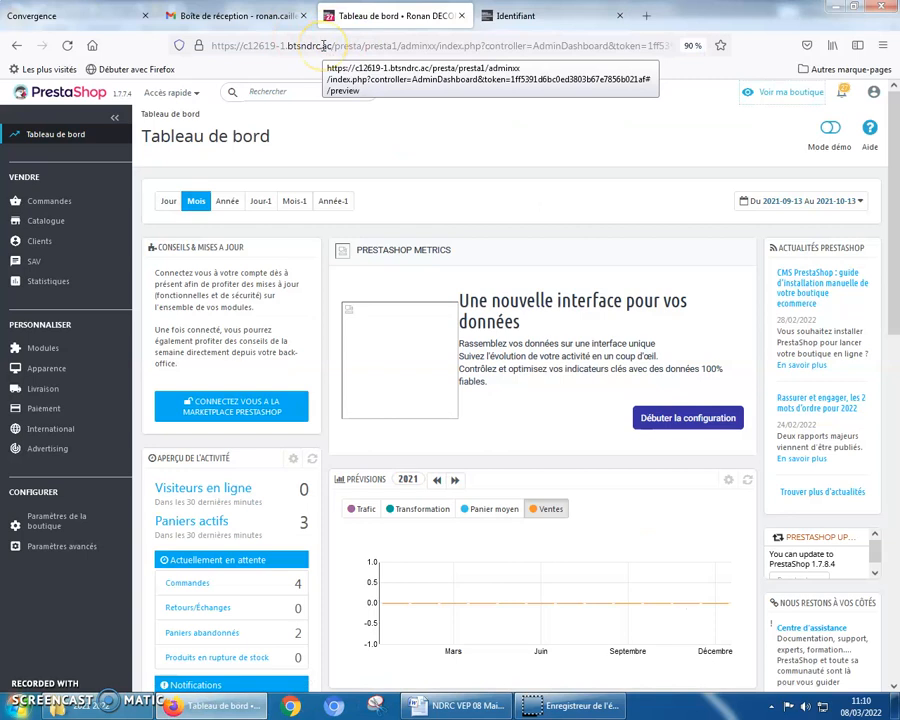
{"action": "left_click", "coordinate": [51, 208]}
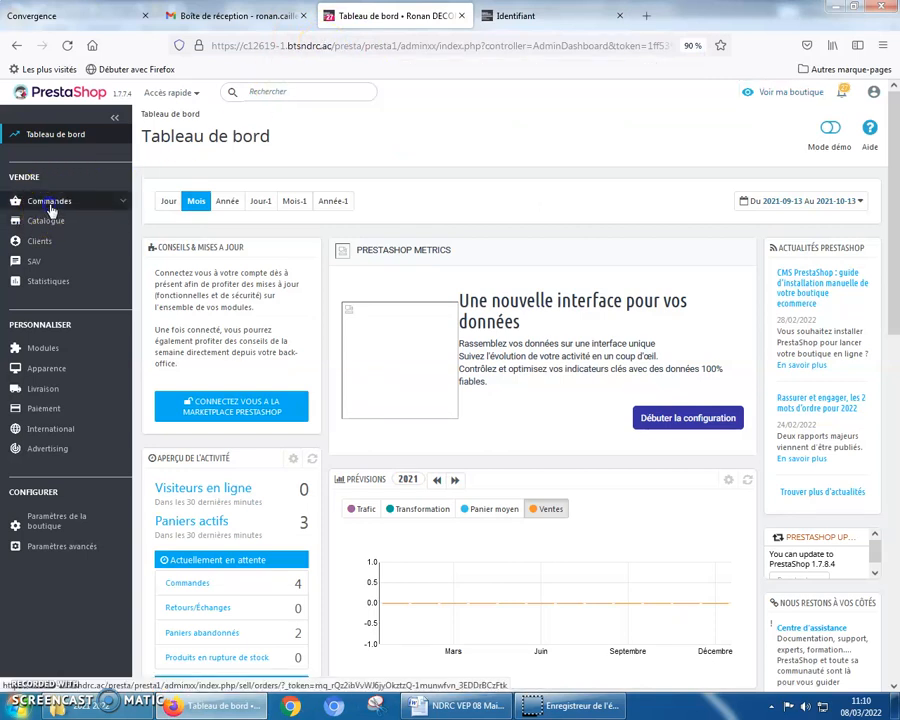
{"action": "left_click", "coordinate": [50, 224]}
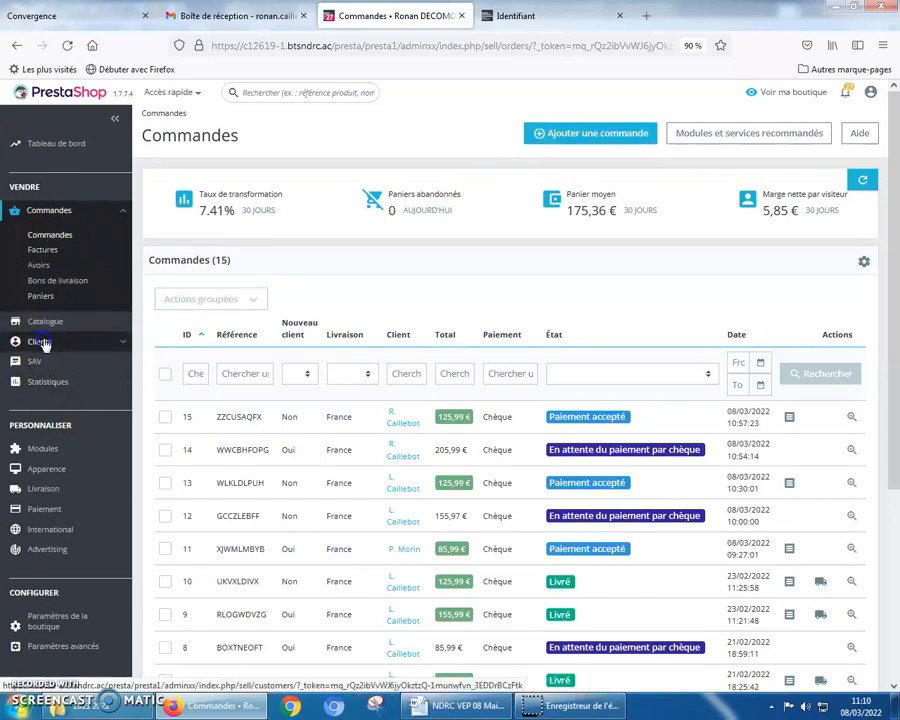
{"action": "mouse_move", "coordinate": [36, 341]}
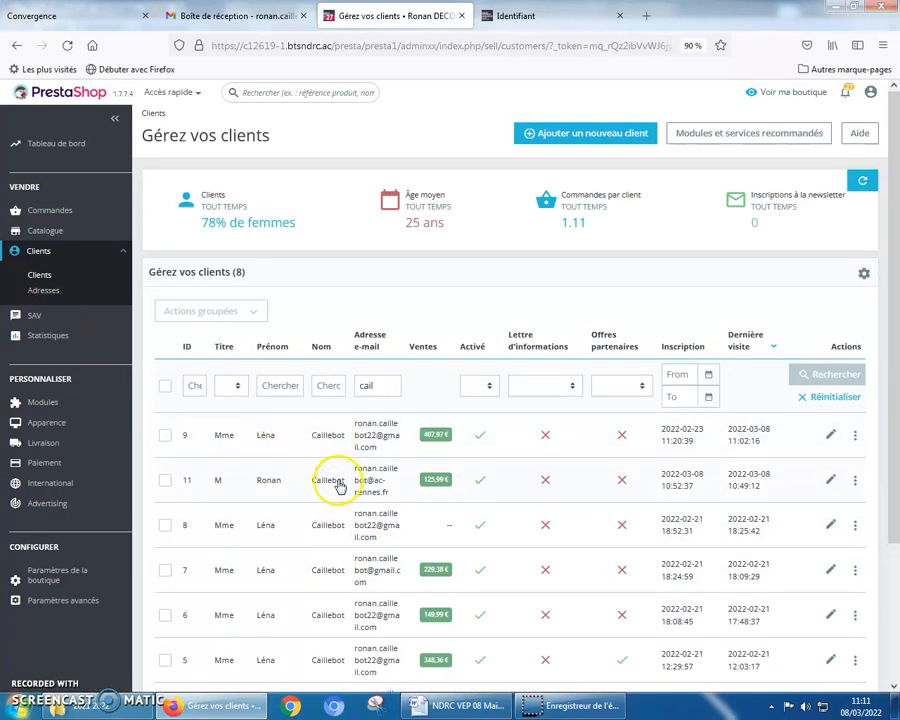
Reset the customer list filter and search by the first letters of a customer's last name.
{"action": "scroll", "coordinate": [287, 444], "scroll_direction": "down", "scroll_amount": 3}
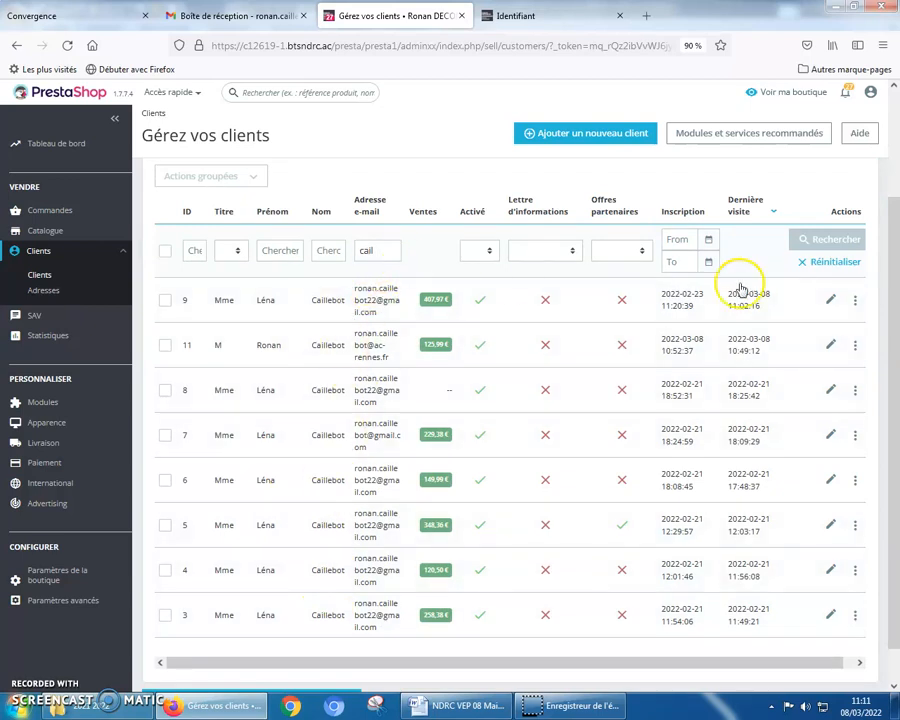
{"action": "left_click", "coordinate": [828, 264]}
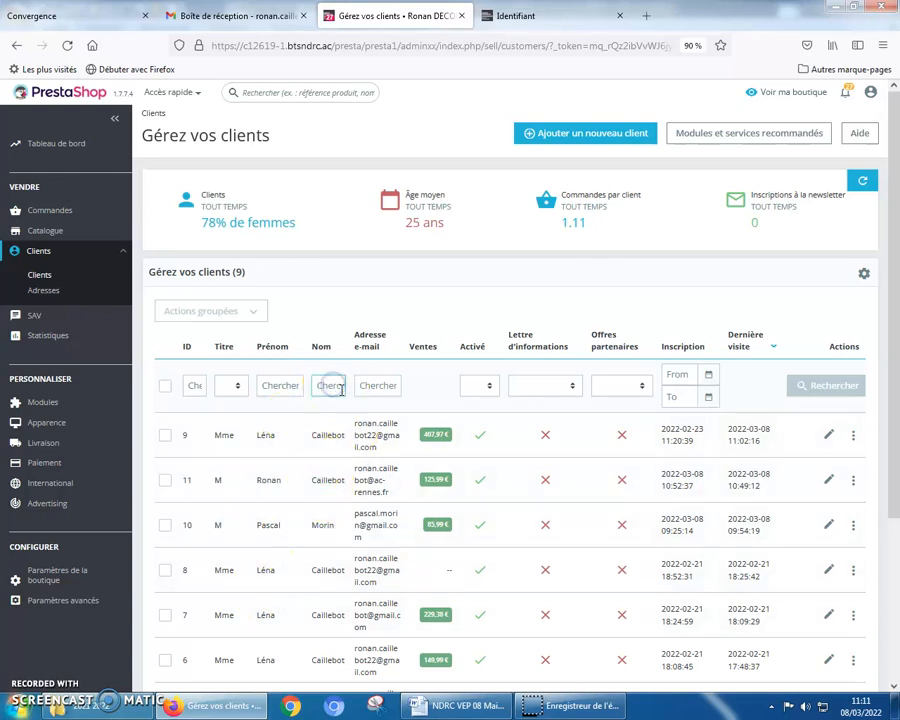
{"action": "type", "text": "mor"}
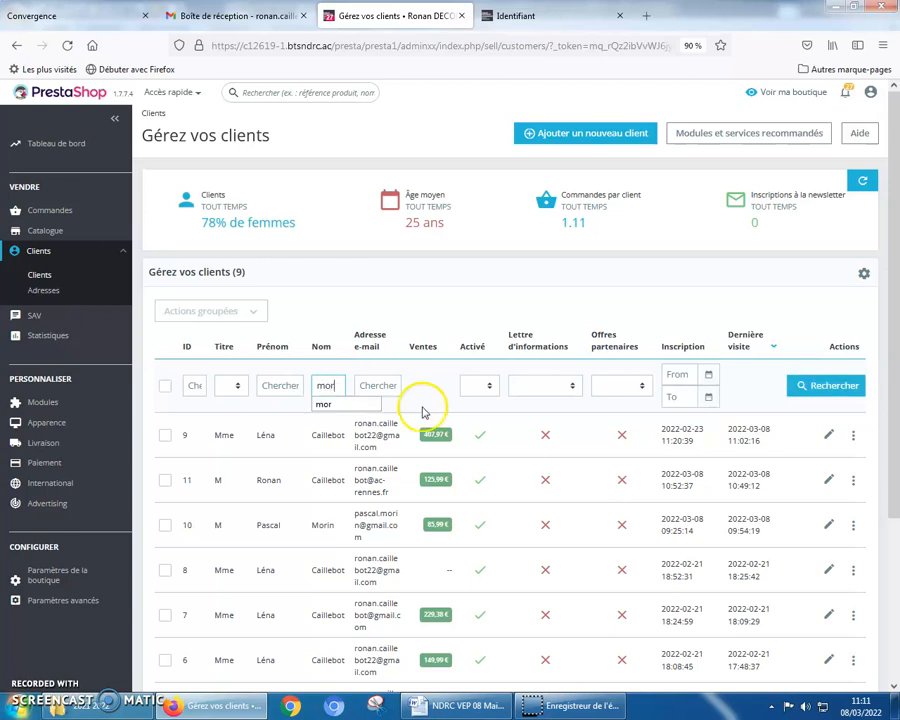
{"action": "left_click", "coordinate": [810, 387]}
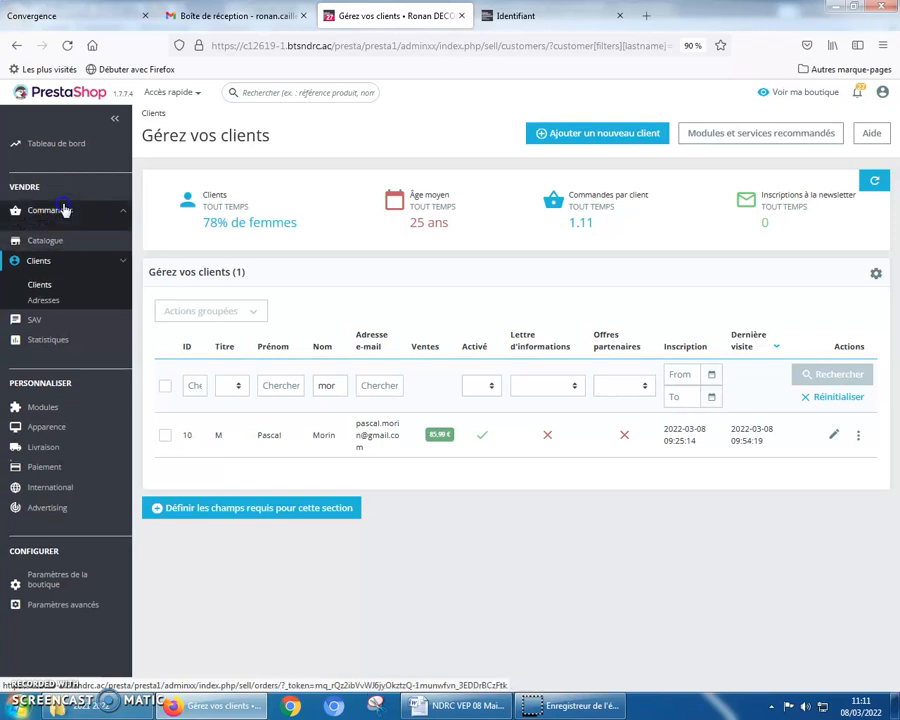
Go back to the orders list and start a new order.
{"action": "mouse_move", "coordinate": [64, 209]}
{"action": "left_click", "coordinate": [63, 236]}
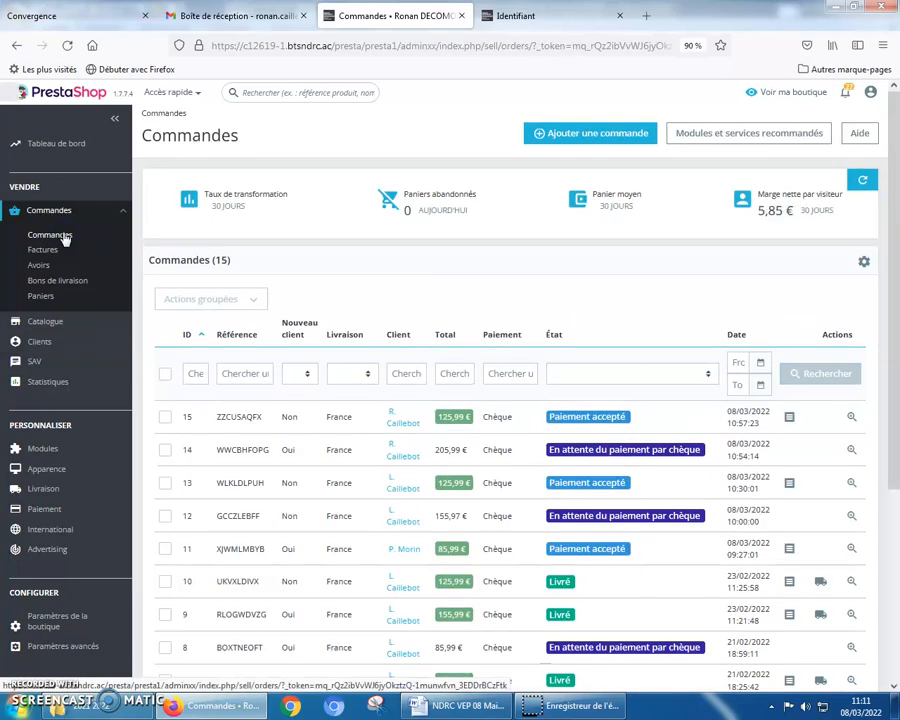
{"action": "left_click", "coordinate": [98, 250]}
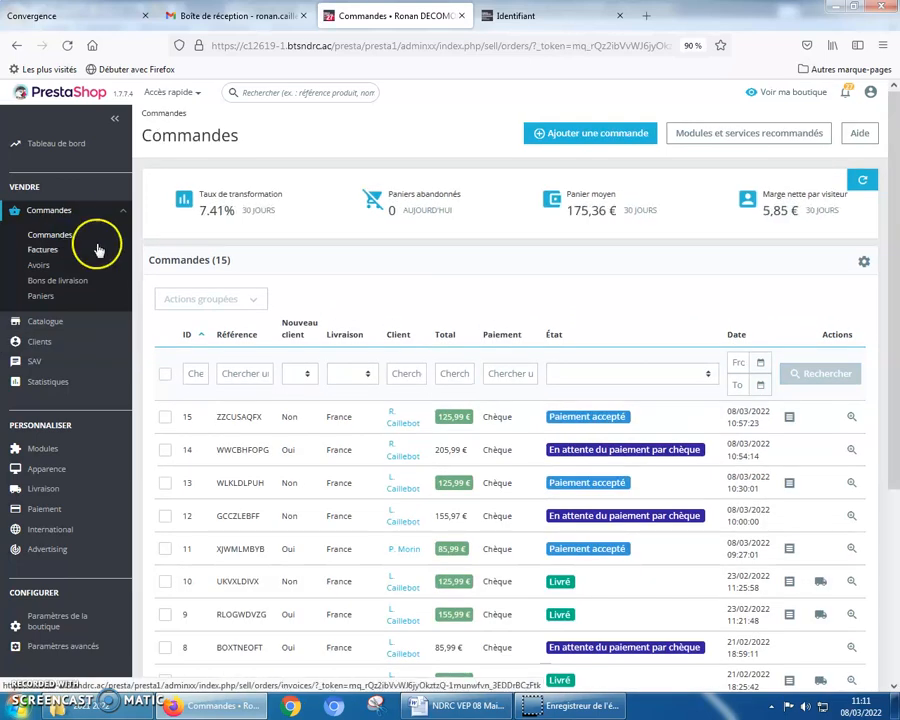
{"action": "left_click", "coordinate": [586, 133]}
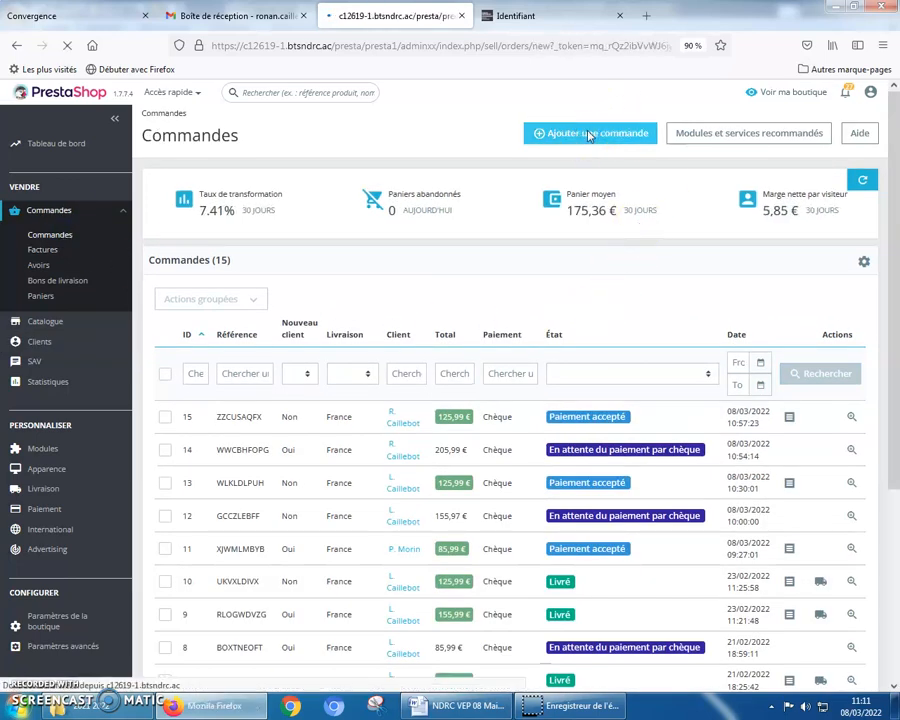
{"action": "left_click", "coordinate": [394, 214]}
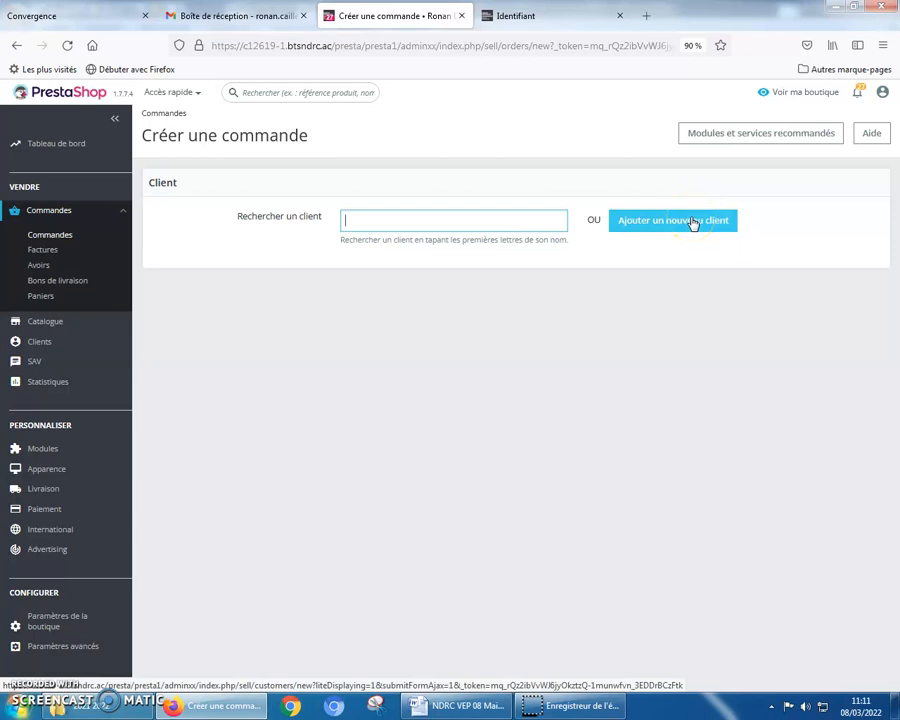
{"action": "left_click", "coordinate": [392, 218]}
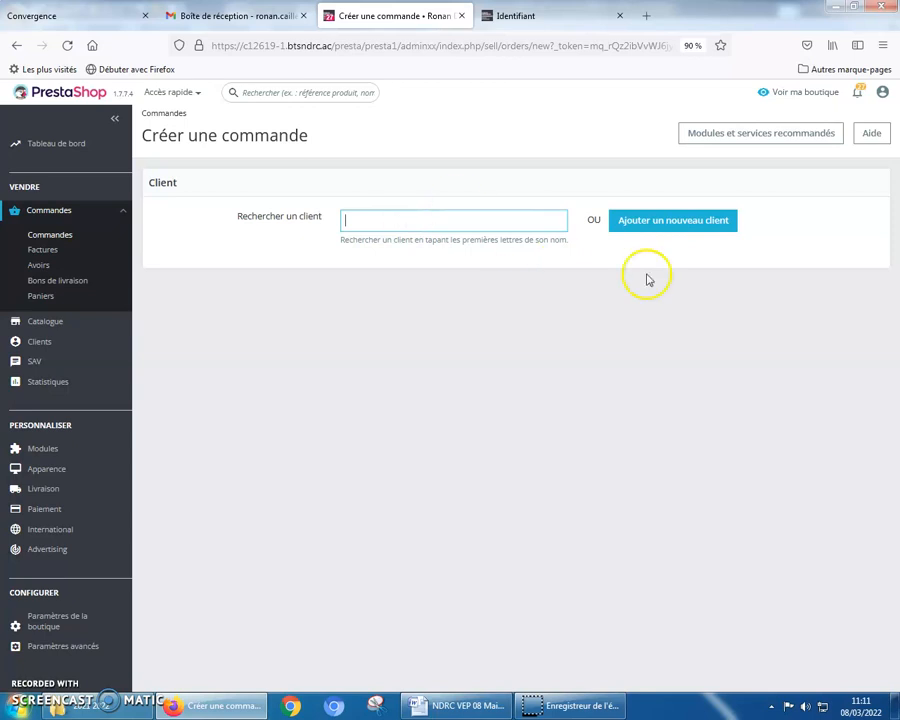
{"action": "left_click", "coordinate": [658, 224]}
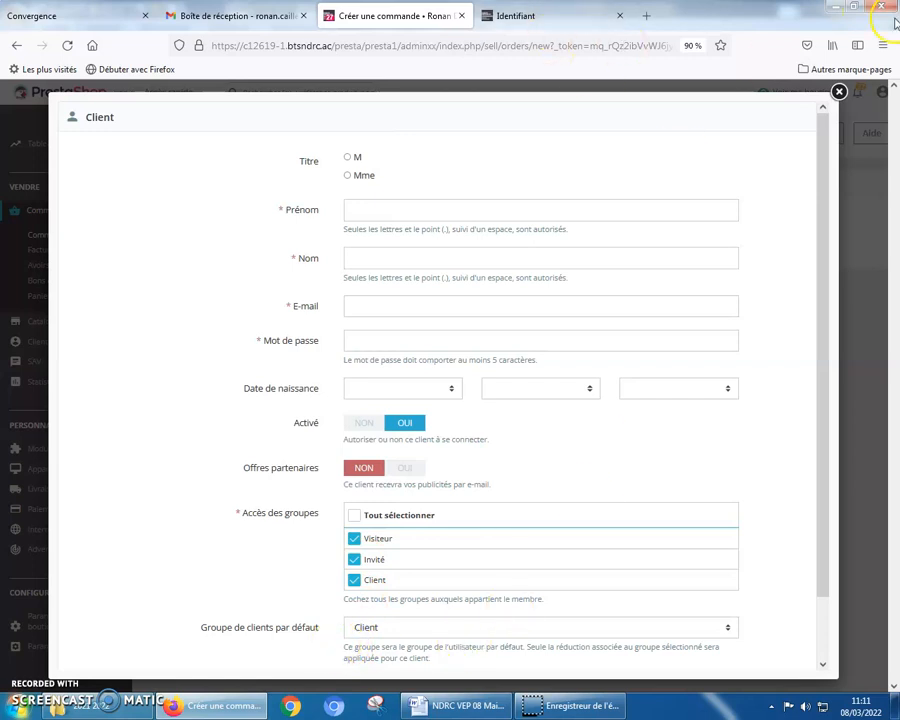
{"action": "left_click", "coordinate": [840, 92]}
Search for the loyal customer by the first letters of the last name and choose the account that has a birth date on file.
{"action": "left_click", "coordinate": [369, 225]}
{"action": "type", "text": "cai"}
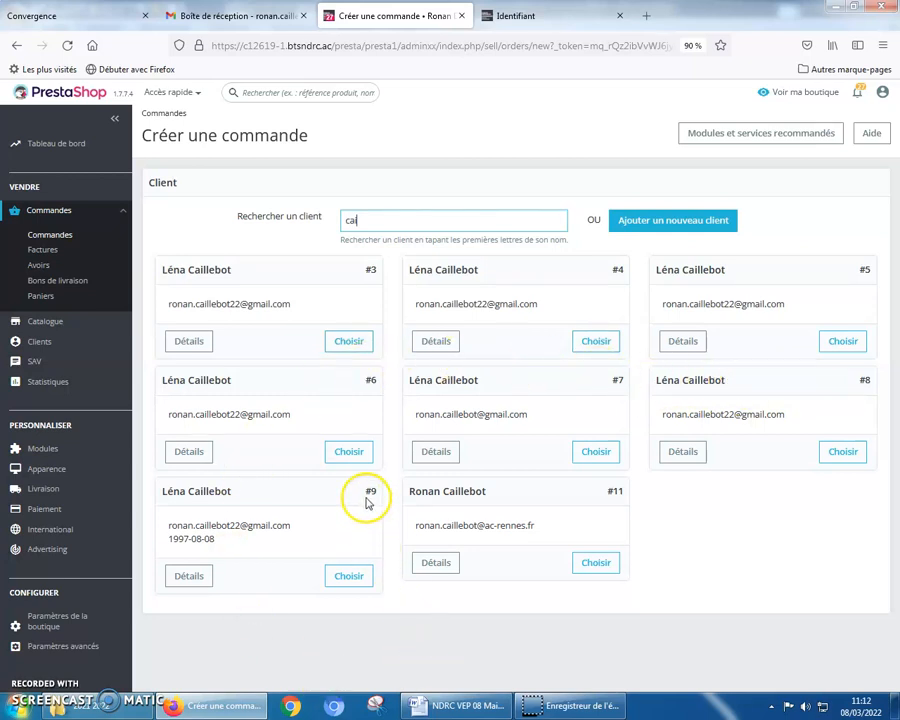
{"action": "left_click", "coordinate": [349, 577]}
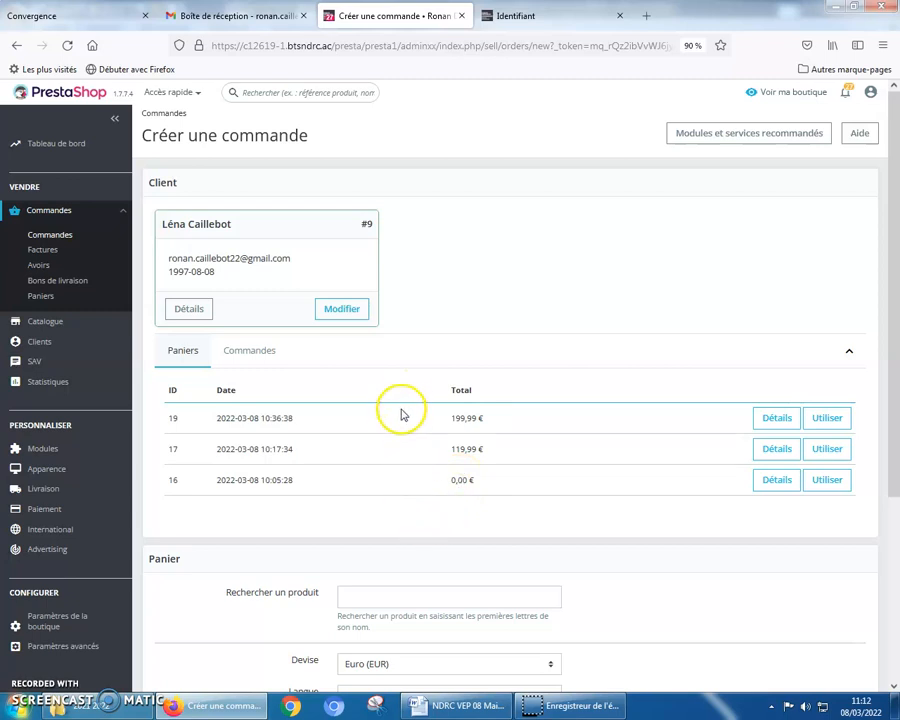
Search the cart's products for "bot" and look through the matching products.
{"action": "scroll", "coordinate": [402, 414], "scroll_direction": "down", "scroll_amount": 3}
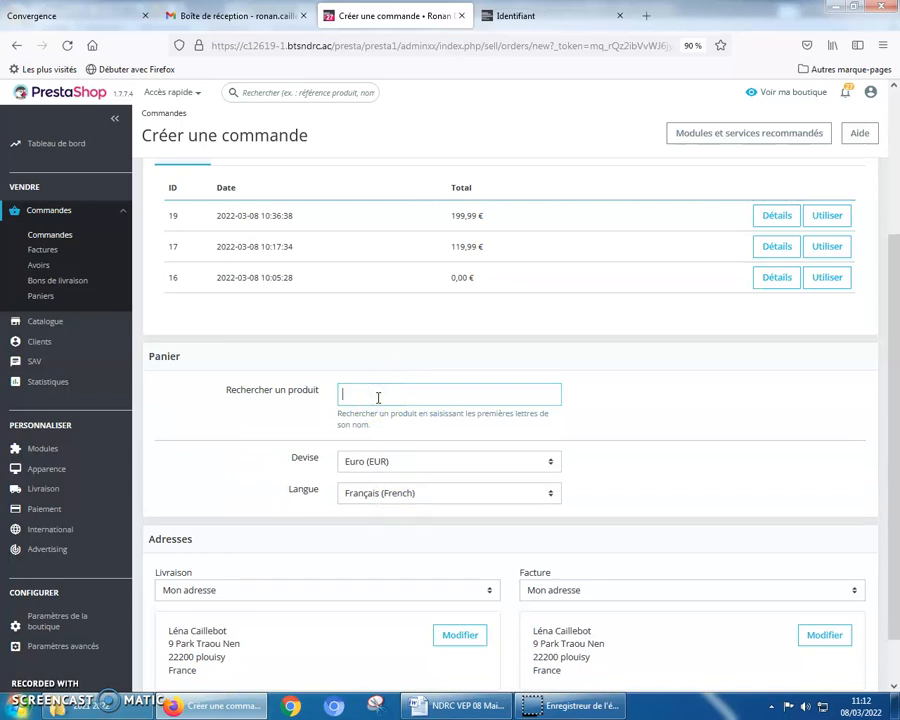
{"action": "type", "text": "t"}
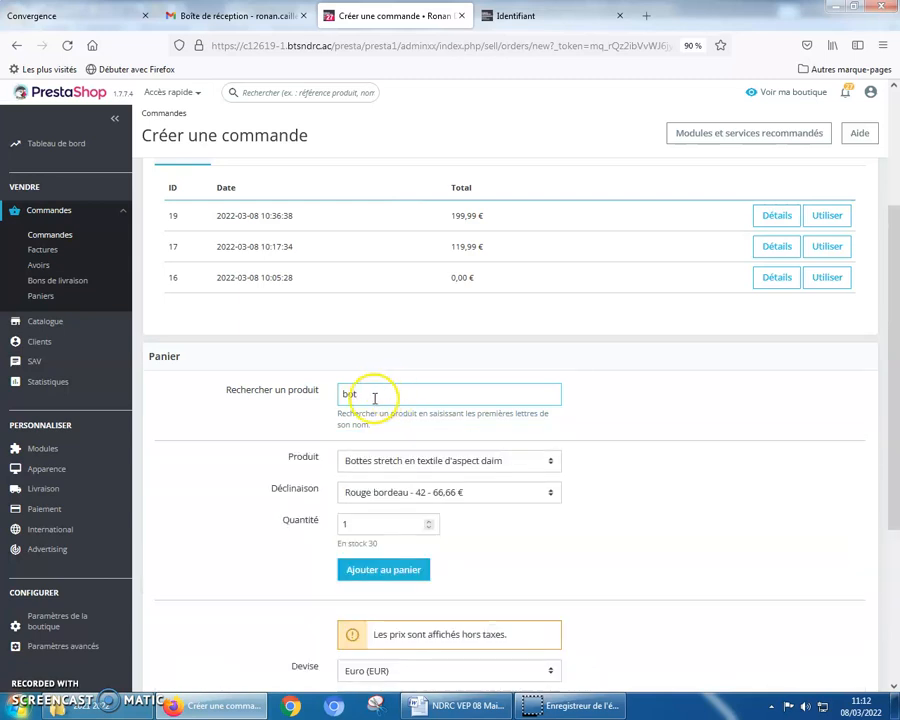
{"action": "left_click", "coordinate": [551, 461]}
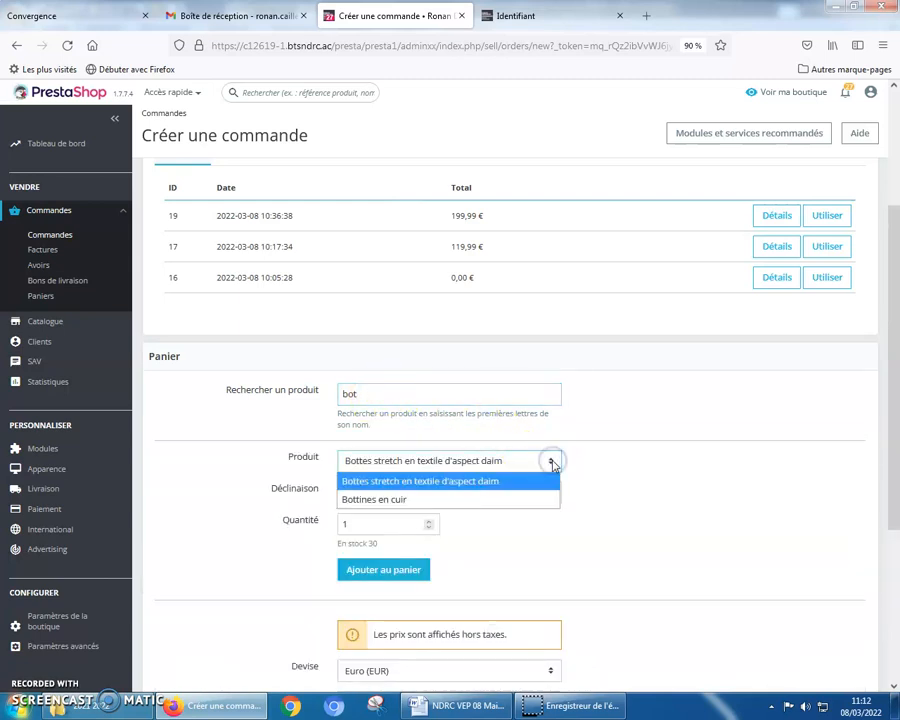
Search the cart's products for "cui" and select "Robe stretch en similicuir".
{"action": "left_click", "coordinate": [372, 397]}
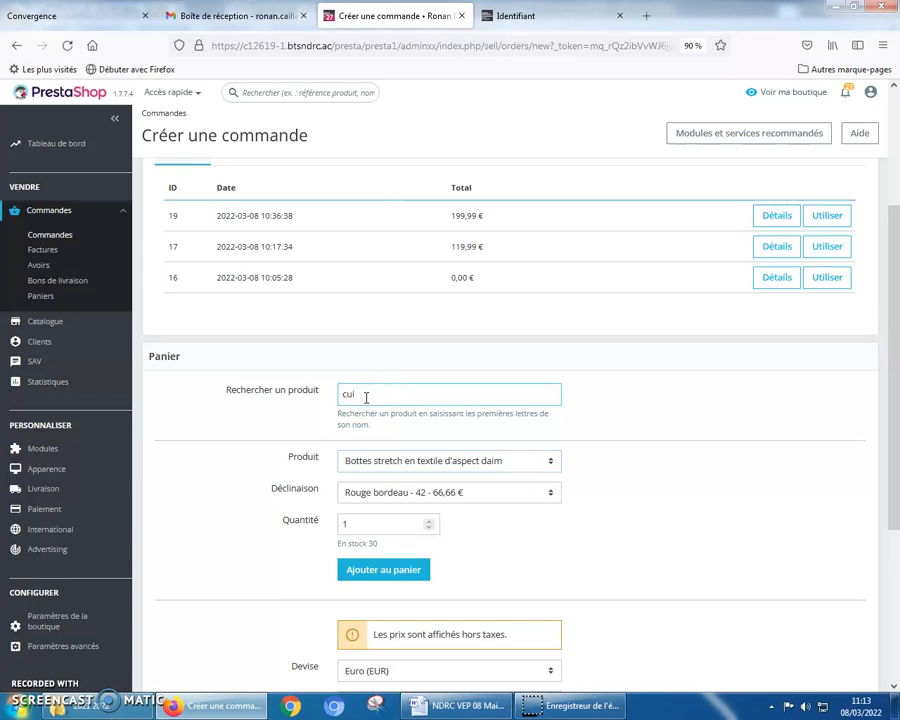
{"action": "type", "text": "cui"}
{"action": "left_click", "coordinate": [551, 461]}
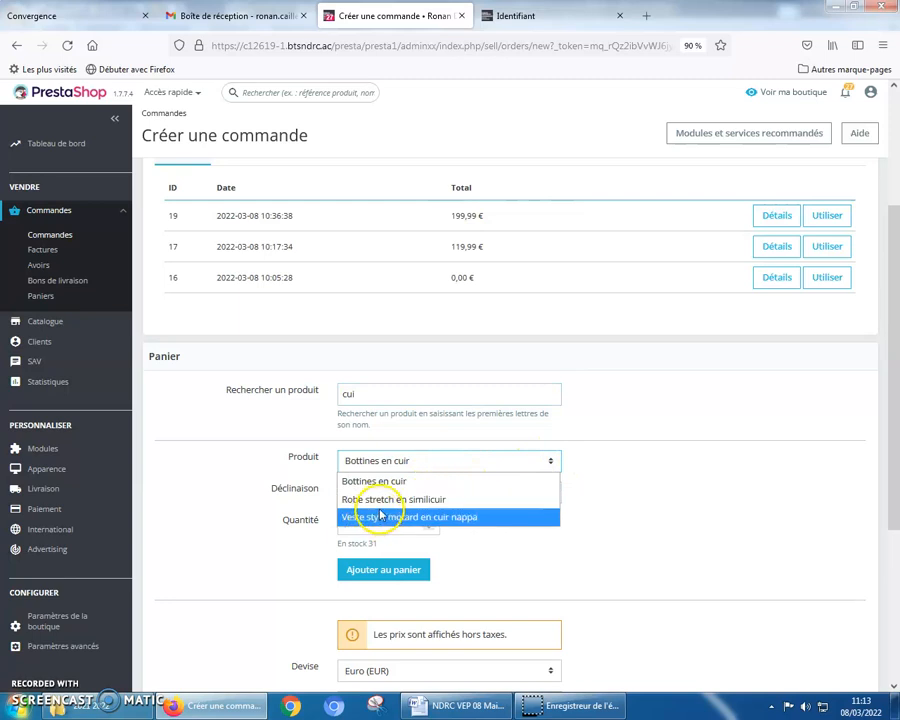
{"action": "left_click", "coordinate": [437, 500]}
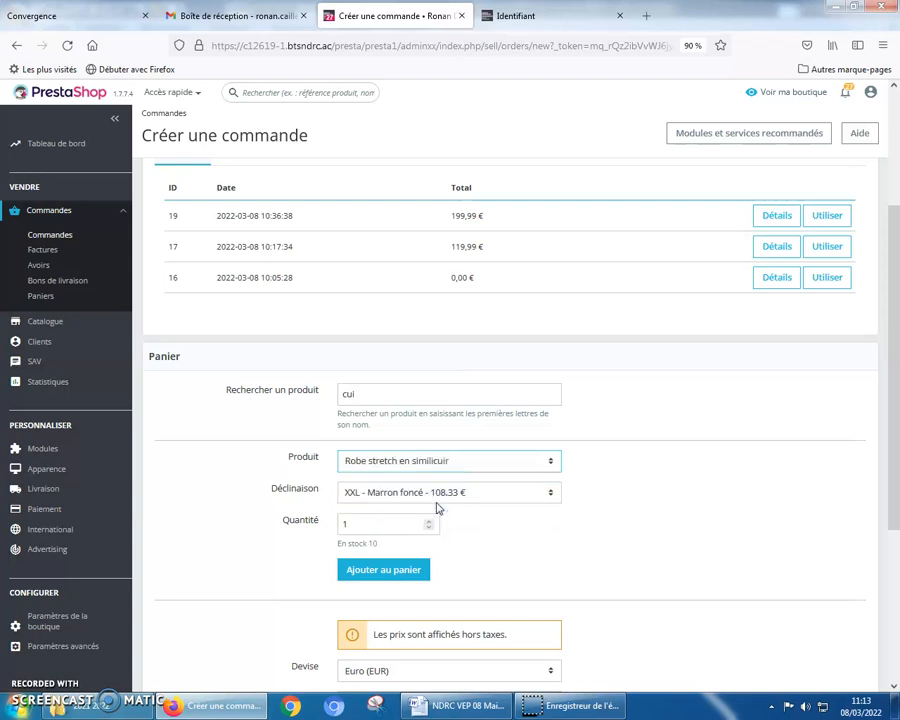
Choose the "S - Vert foncé" variant of the dress and add one to the cart.
{"action": "left_click", "coordinate": [550, 493]}
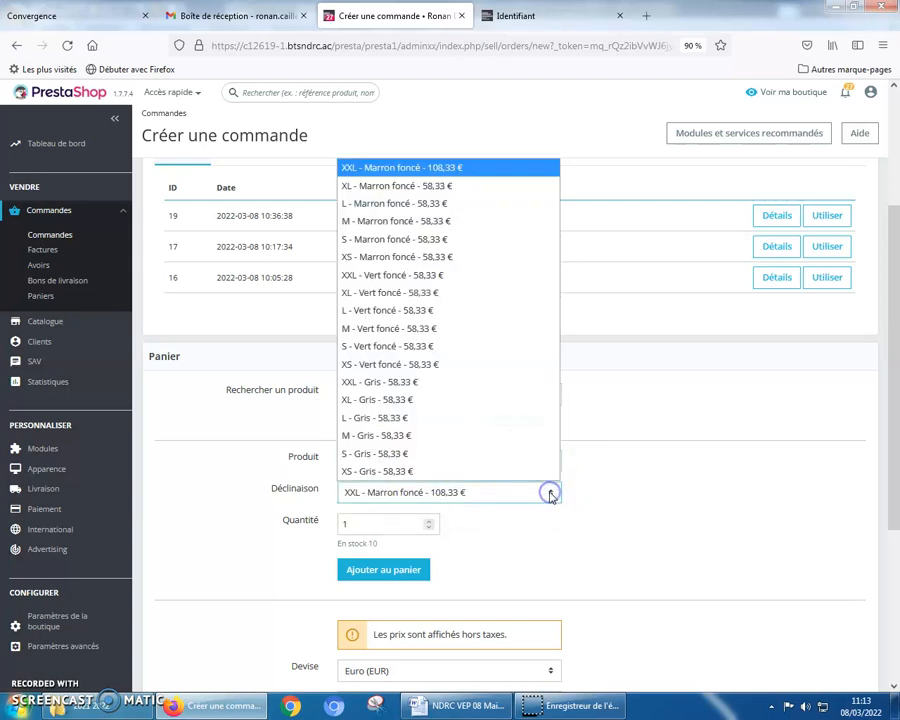
{"action": "left_click", "coordinate": [390, 346]}
{"action": "scroll", "coordinate": [366, 555], "scroll_direction": "down", "scroll_amount": 3}
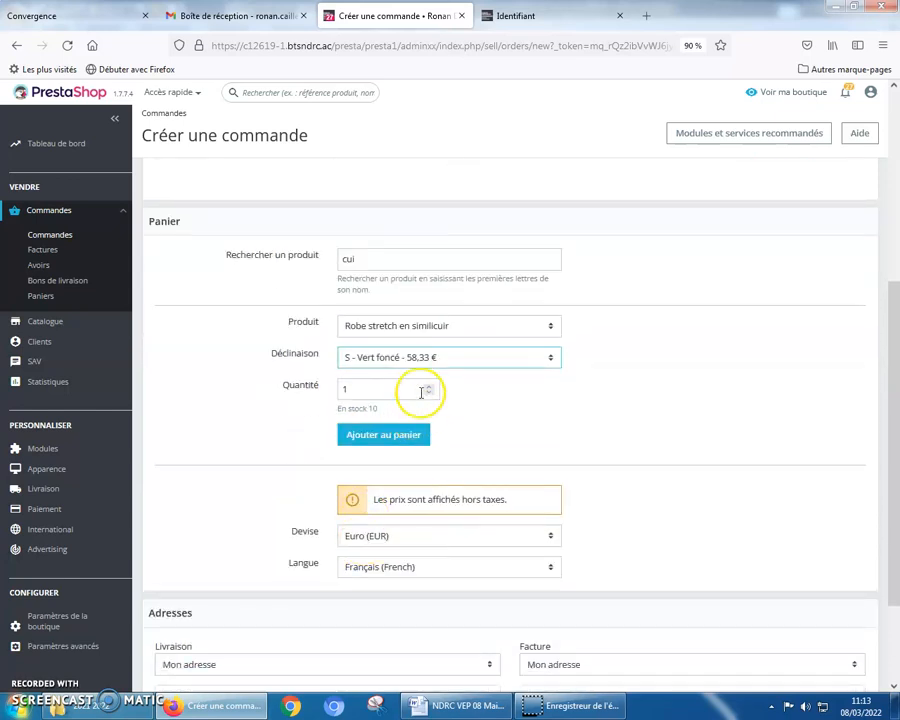
{"action": "left_click", "coordinate": [384, 436]}
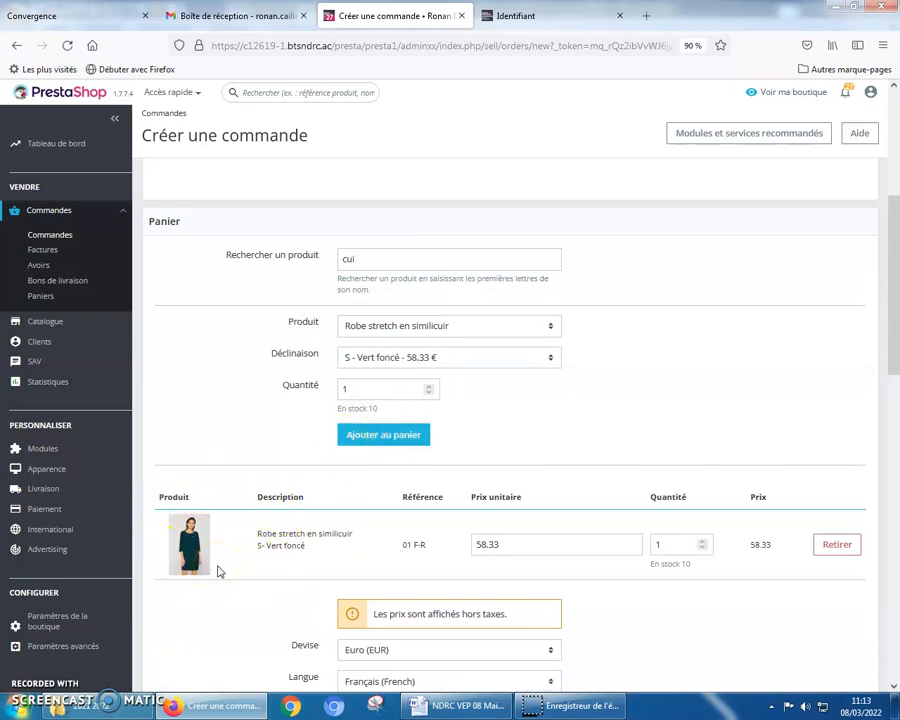
Set free shipping (Livraison gratuite) to OUI in the order's delivery section.
{"action": "scroll", "coordinate": [219, 571], "scroll_direction": "down", "scroll_amount": 3}
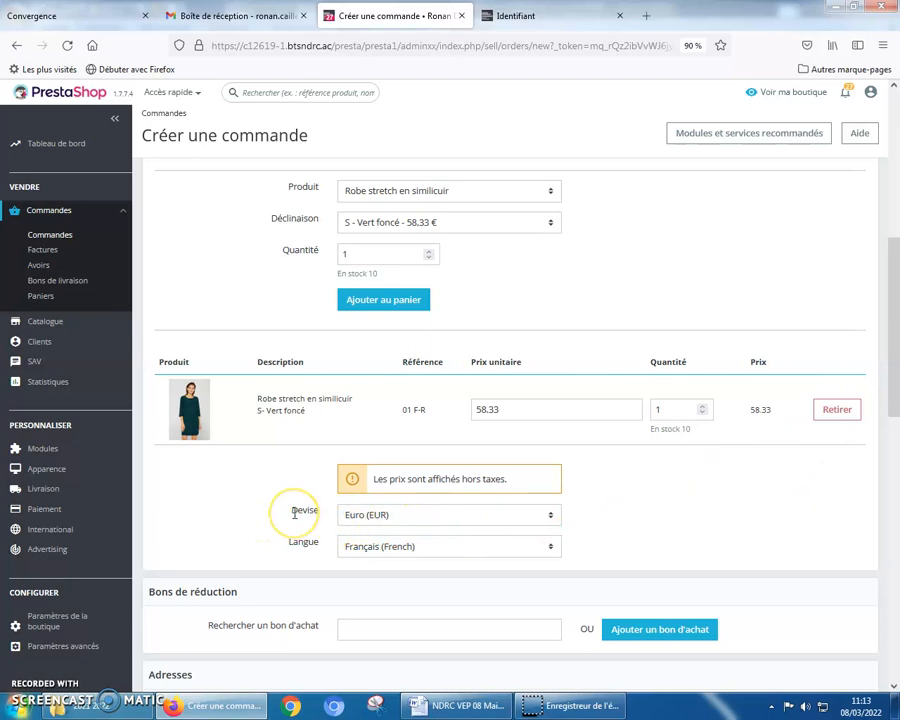
{"action": "scroll", "coordinate": [294, 513], "scroll_direction": "down", "scroll_amount": 5}
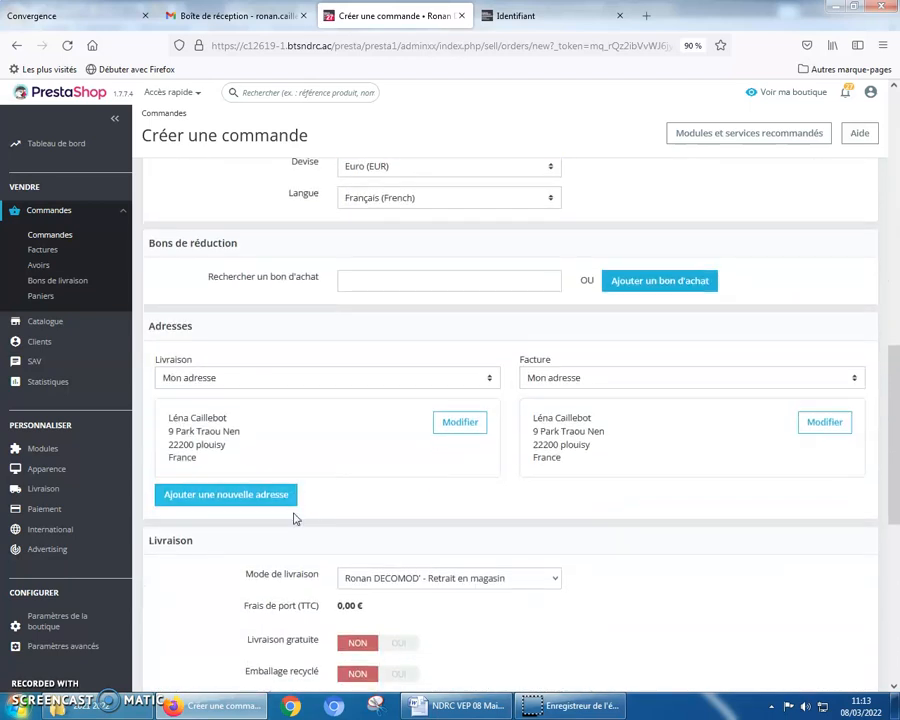
{"action": "scroll", "coordinate": [294, 513], "scroll_direction": "down", "scroll_amount": 1}
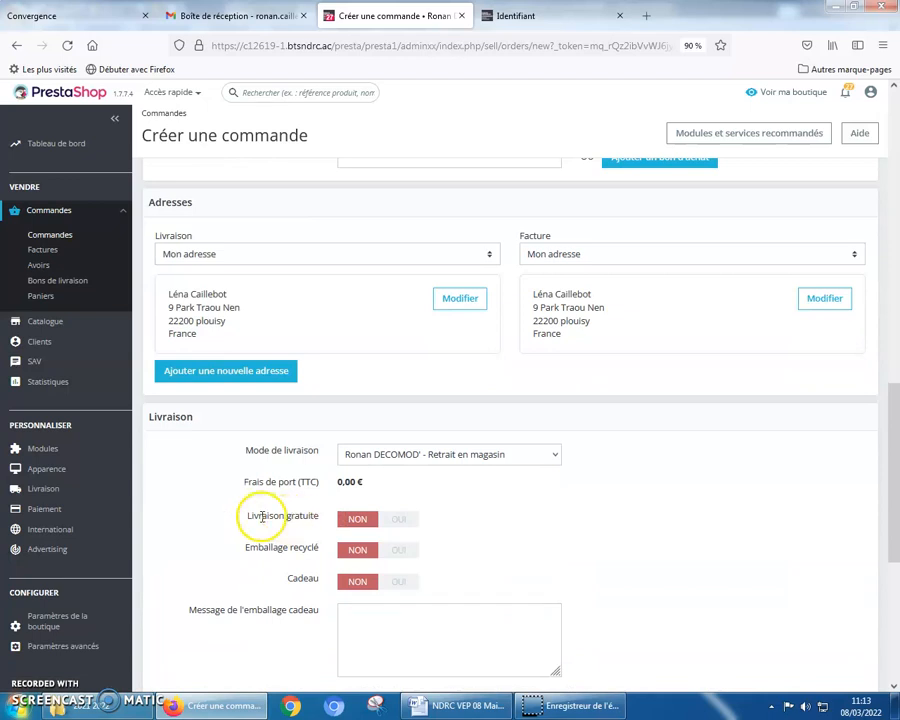
{"action": "left_click", "coordinate": [390, 522]}
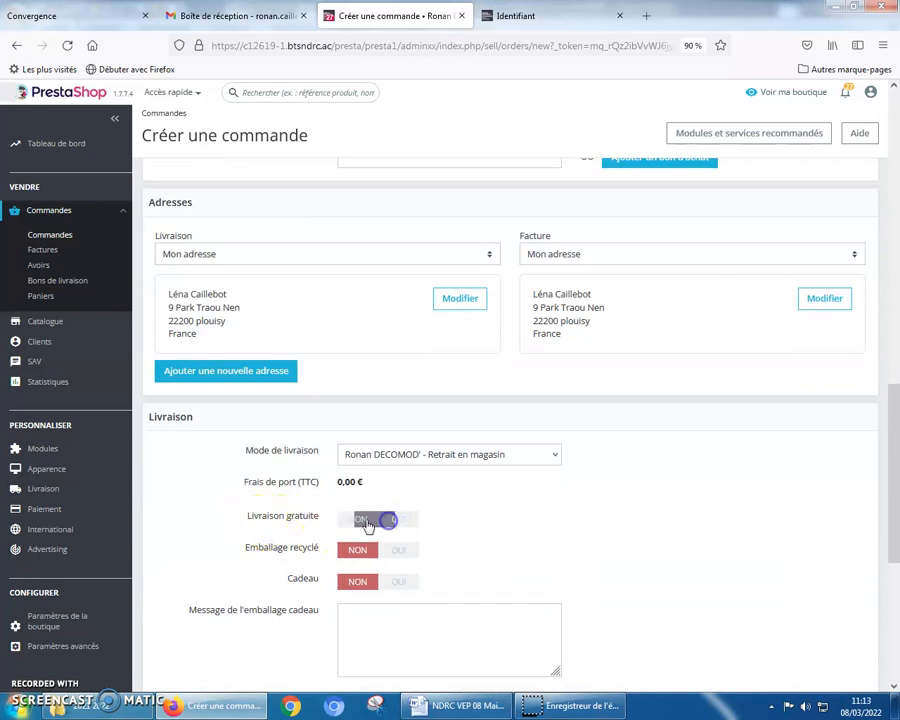
Set the order's delivery method to "My carrier - Livraison le lendemain !".
{"action": "left_click", "coordinate": [356, 600]}
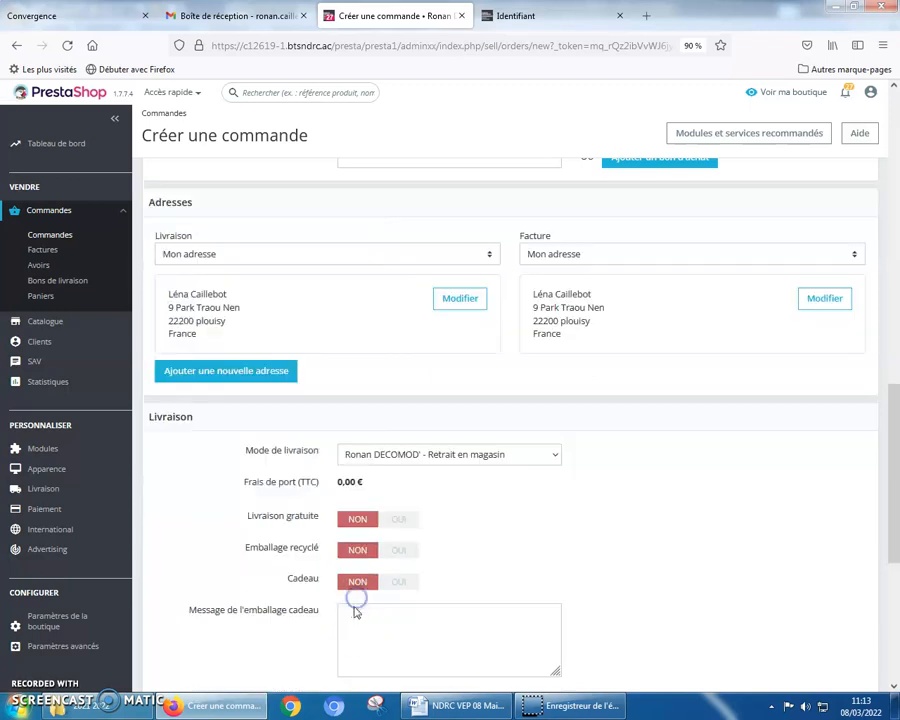
{"action": "scroll", "coordinate": [358, 590], "scroll_direction": "down", "scroll_amount": 1}
{"action": "left_click", "coordinate": [555, 388]}
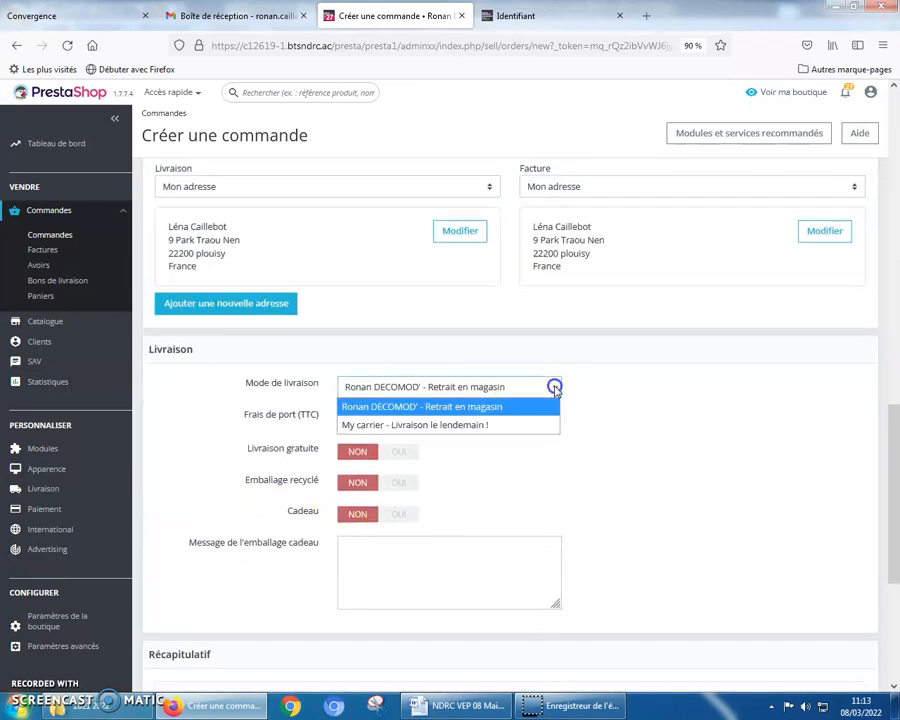
{"action": "left_click", "coordinate": [455, 428]}
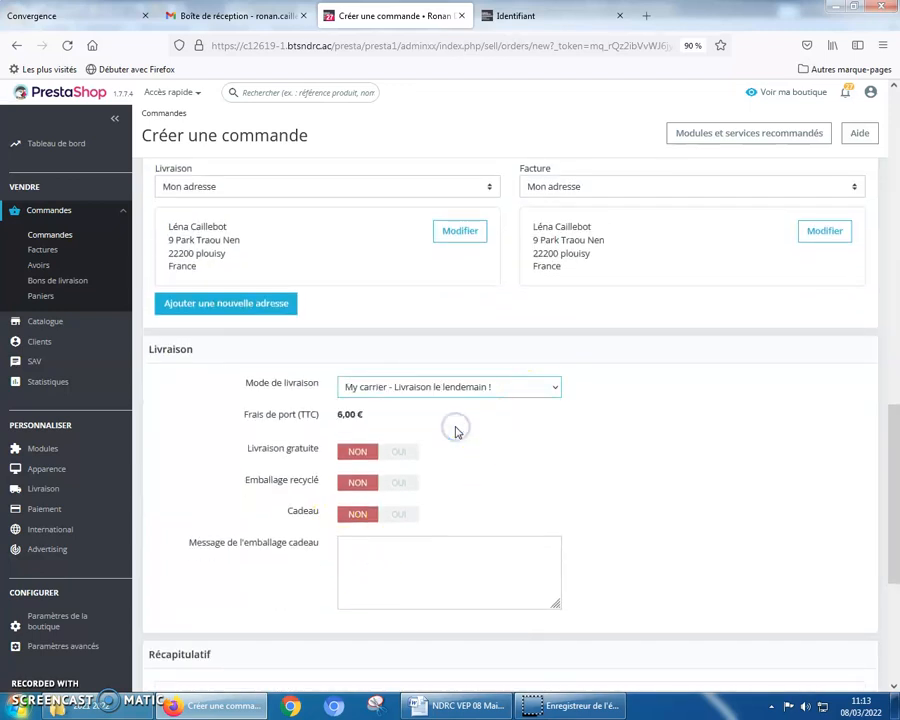
{"action": "left_click", "coordinate": [482, 568]}
{"action": "left_click", "coordinate": [344, 420]}
{"action": "scroll", "coordinate": [353, 430], "scroll_direction": "down", "scroll_amount": 3}
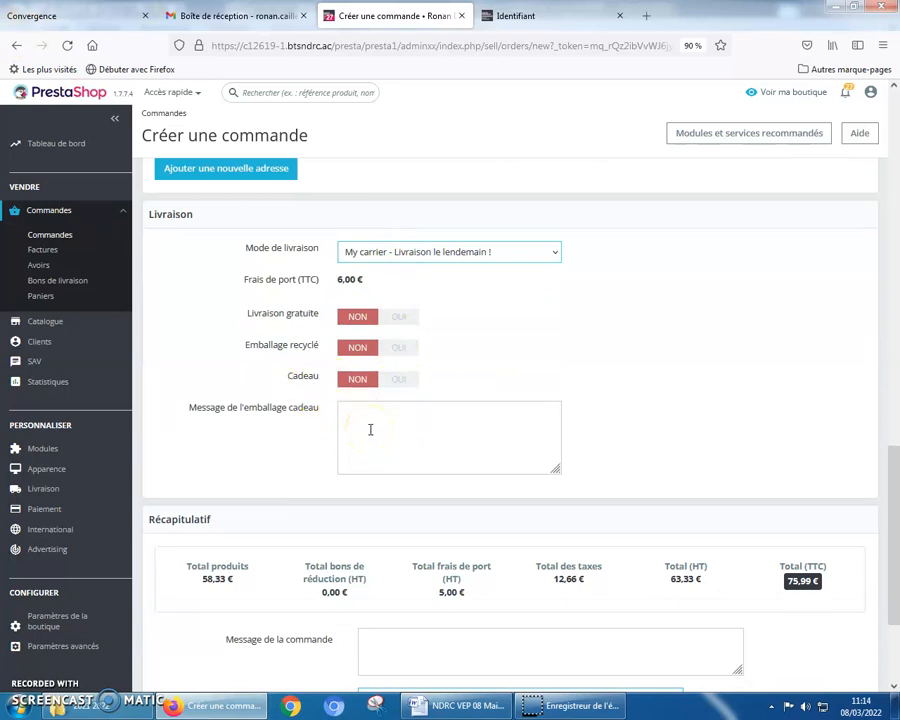
Copy the dress's name and variant description from the cart's product line.
{"action": "scroll", "coordinate": [370, 430], "scroll_direction": "down", "scroll_amount": 4}
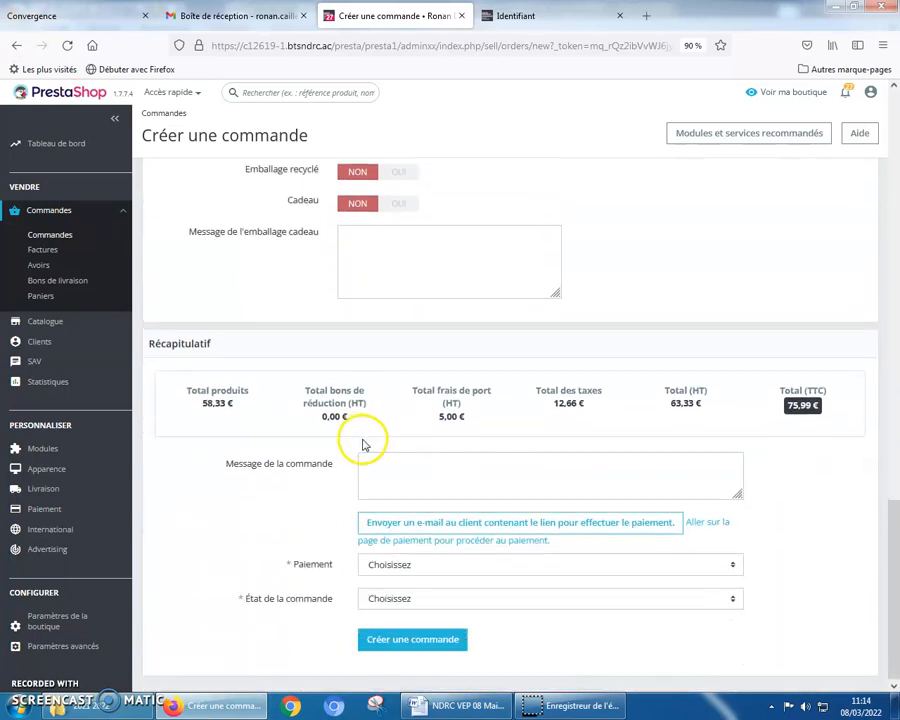
{"action": "left_click", "coordinate": [368, 469]}
{"action": "scroll", "coordinate": [384, 473], "scroll_direction": "up", "scroll_amount": 1}
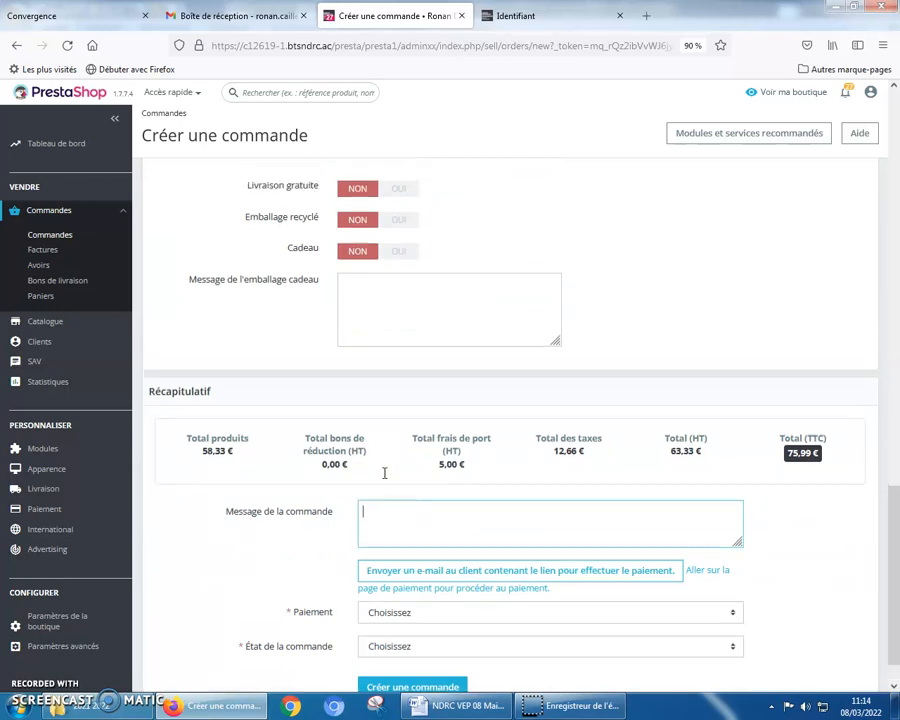
{"action": "scroll", "coordinate": [384, 473], "scroll_direction": "up", "scroll_amount": 12}
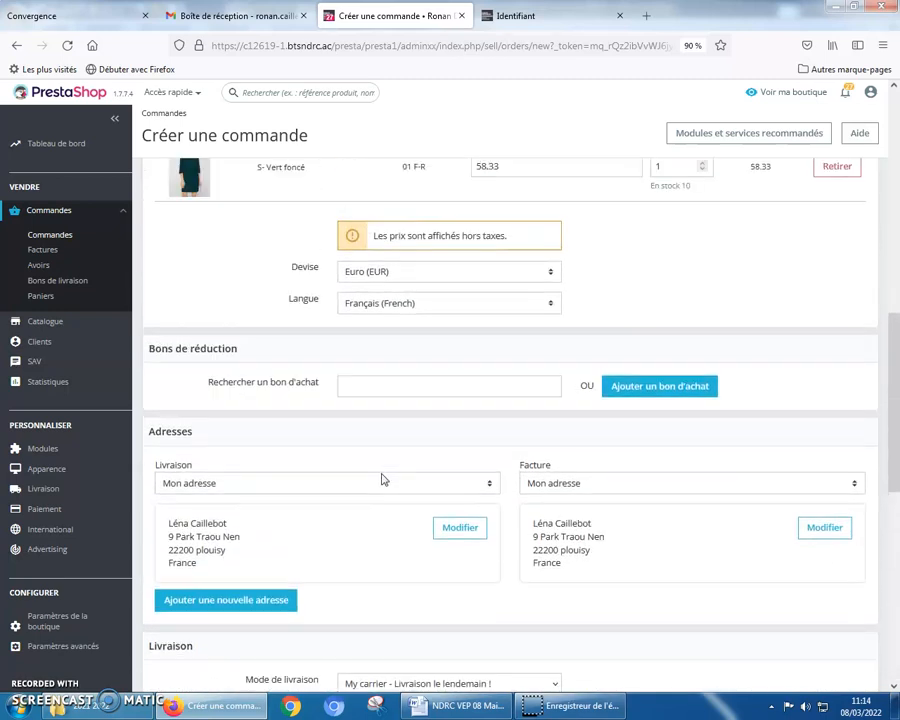
{"action": "scroll", "coordinate": [381, 478], "scroll_direction": "up", "scroll_amount": 3}
{"action": "left_click_drag", "start_coordinate": [259, 291], "coordinate": [315, 300]}
{"action": "right_click", "coordinate": [286, 297]}
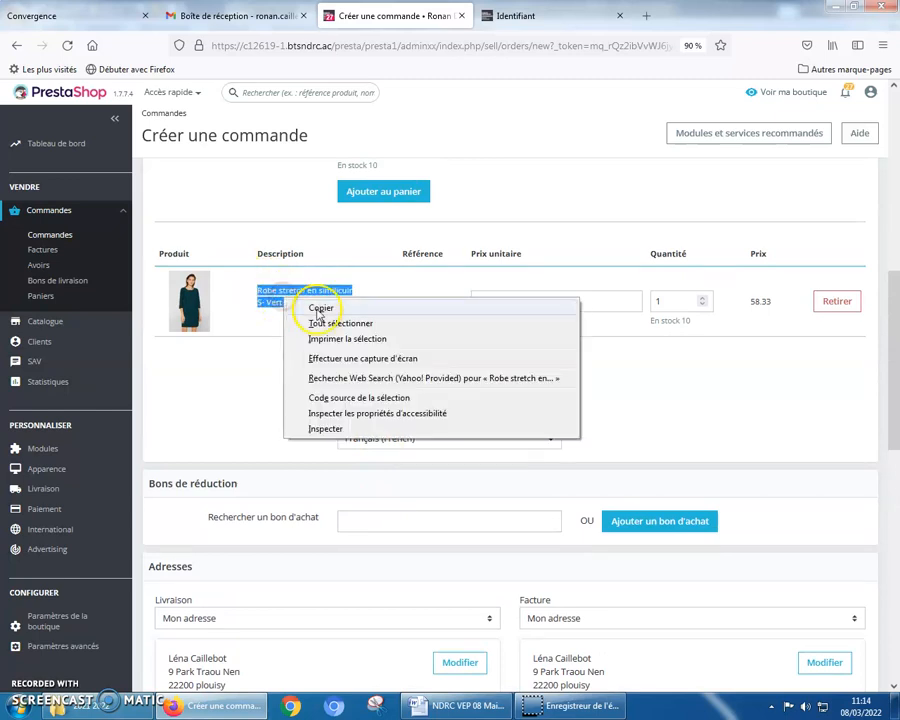
{"action": "left_click", "coordinate": [320, 309]}
Begin the order message in the Récapitulatif section with "Votre commande".
{"action": "scroll", "coordinate": [363, 474], "scroll_direction": "down", "scroll_amount": 13}
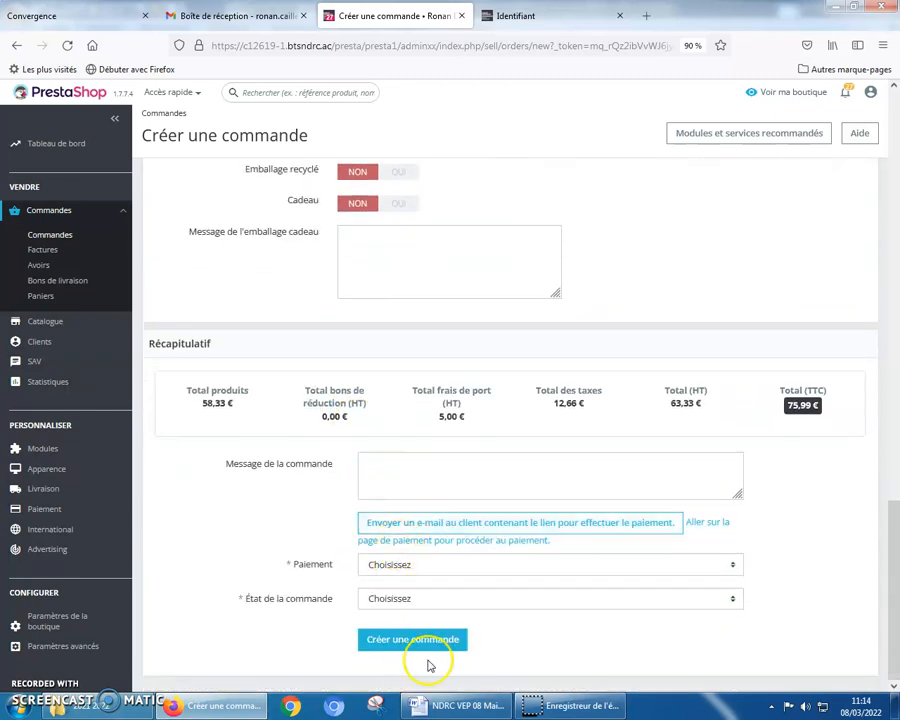
{"action": "left_click", "coordinate": [385, 472]}
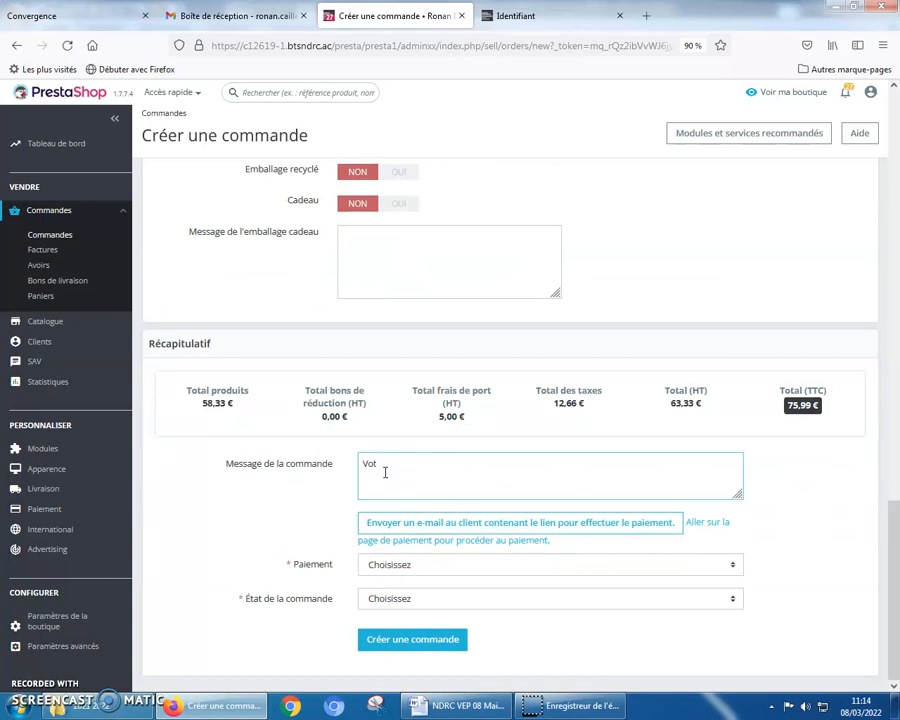
{"action": "type", "text": "Votre"}
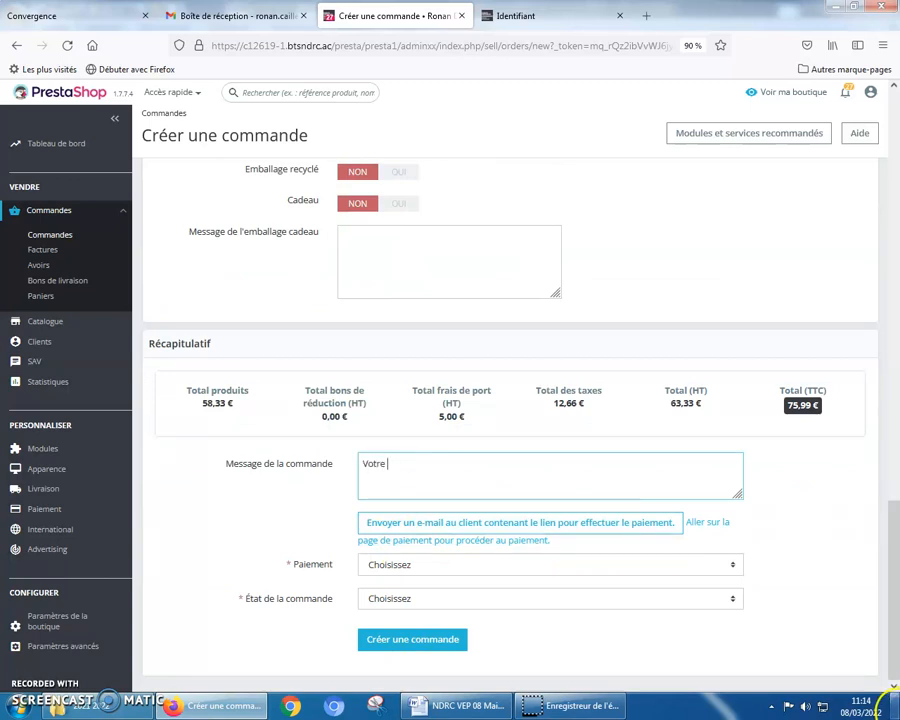
{"action": "type", "text": " c"}
{"action": "left_click", "coordinate": [896, 708]}
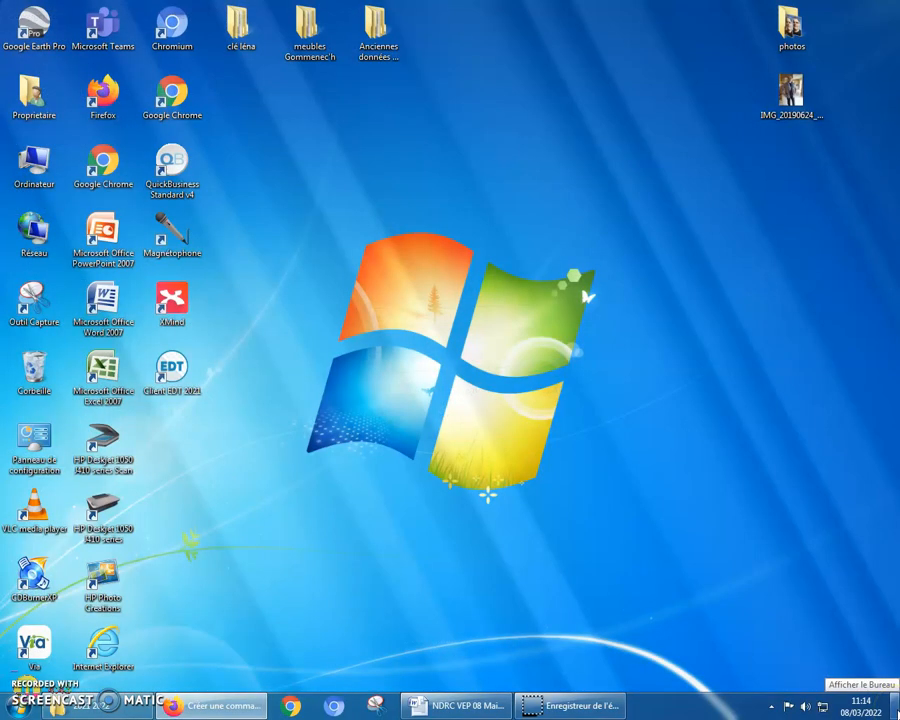
{"action": "type", "text": "ommande"}
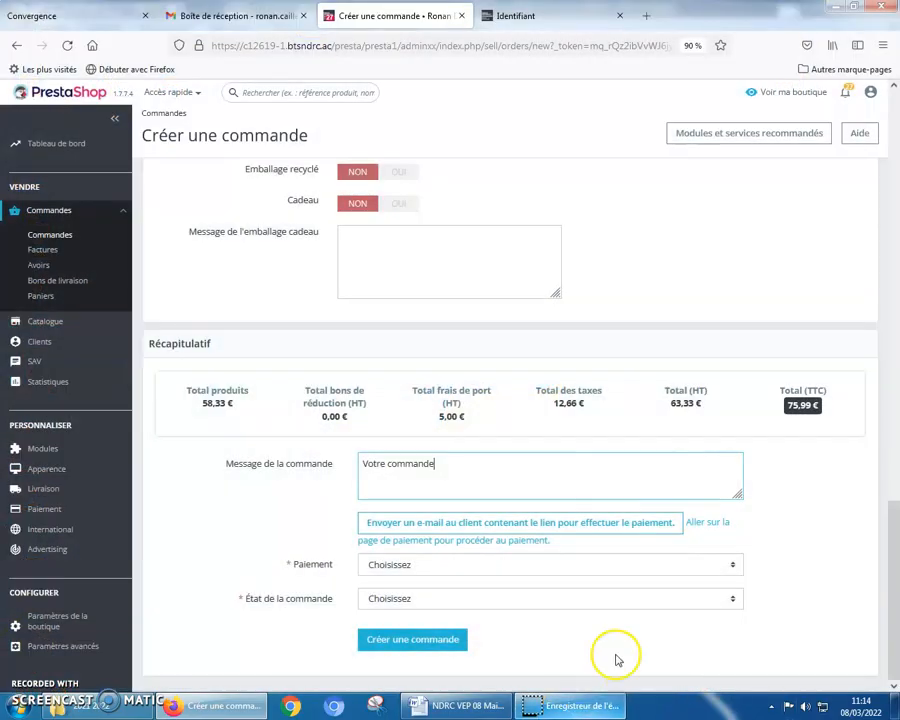
Paste the dress description on one line and complete the order message with "pour 63.33 € TTC (port compris de 6 €TTC) passée en BO par vendeur n°23".
{"action": "right_click", "coordinate": [463, 459]}
{"action": "left_click", "coordinate": [500, 534]}
{"action": "left_click", "coordinate": [369, 490]}
{"action": "key", "text": "BackSpace"}
{"action": "type", "text": "-"}
{"action": "left_click", "coordinate": [362, 488]}
{"action": "key", "text": "BackSpace"}
{"action": "key", "text": "BackSpace"}
{"action": "left_click", "coordinate": [629, 469]}
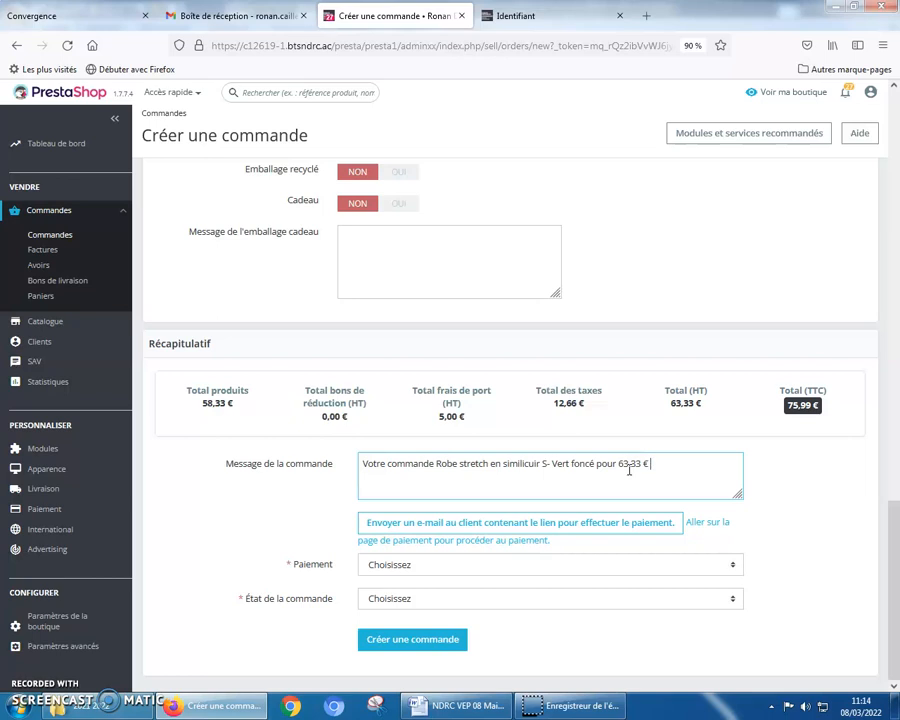
{"action": "left_click", "coordinate": [697, 467]}
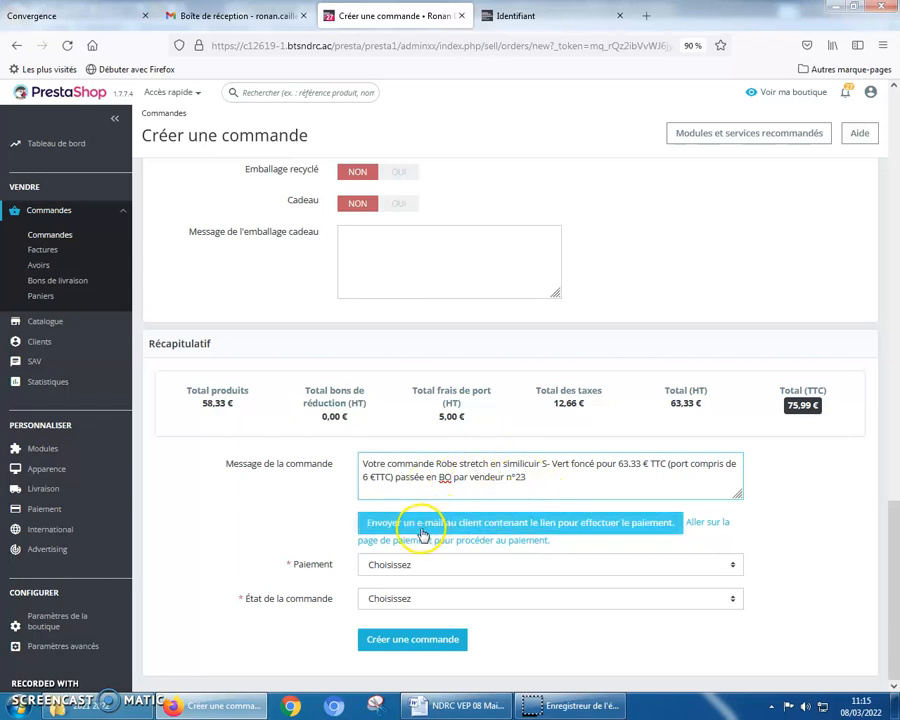
Set the payment to Chèque and the order status to "Paiement accepté", and create the order.
{"action": "left_click", "coordinate": [734, 566]}
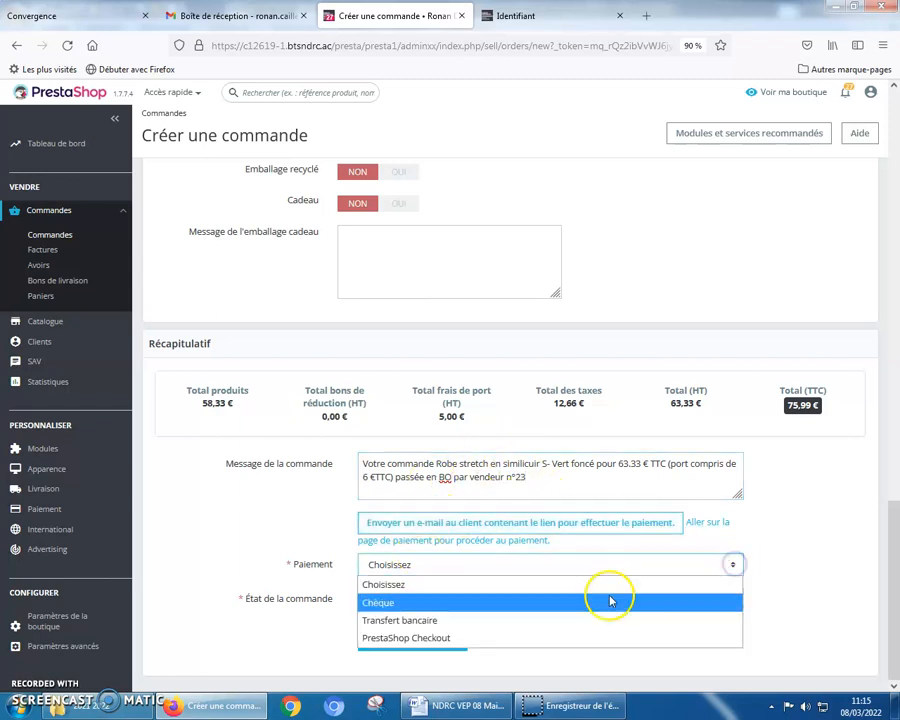
{"action": "left_click", "coordinate": [420, 600]}
{"action": "left_click", "coordinate": [732, 598]}
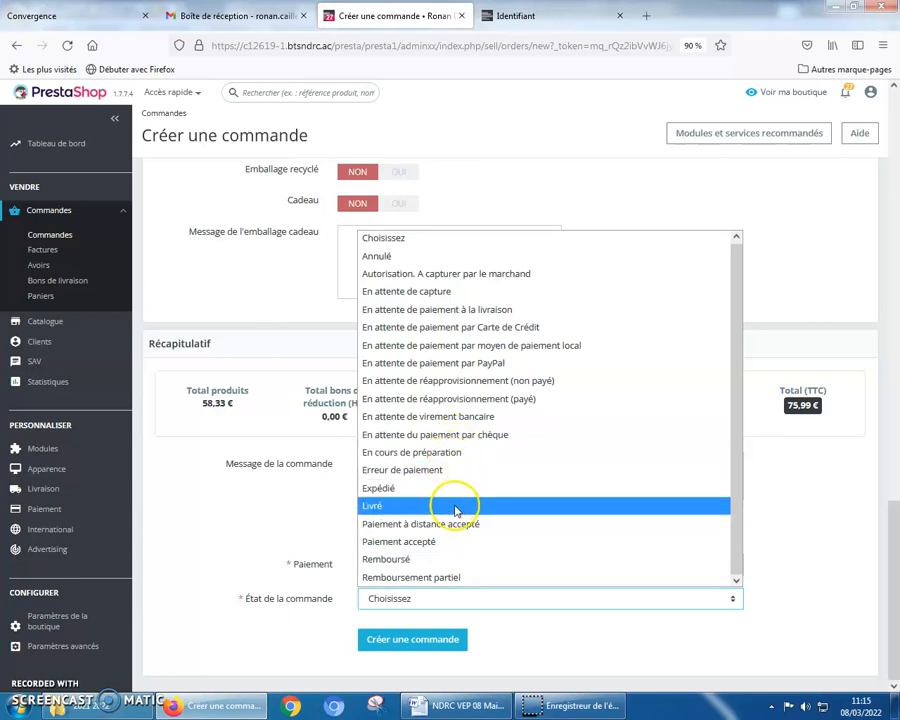
{"action": "left_click", "coordinate": [452, 541]}
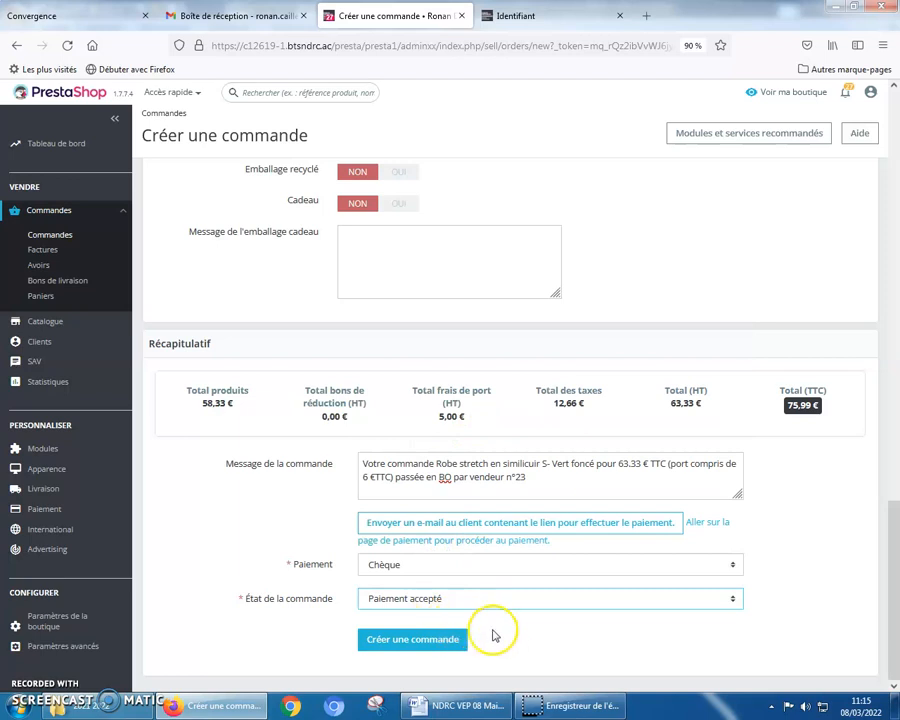
{"action": "left_click", "coordinate": [414, 645]}
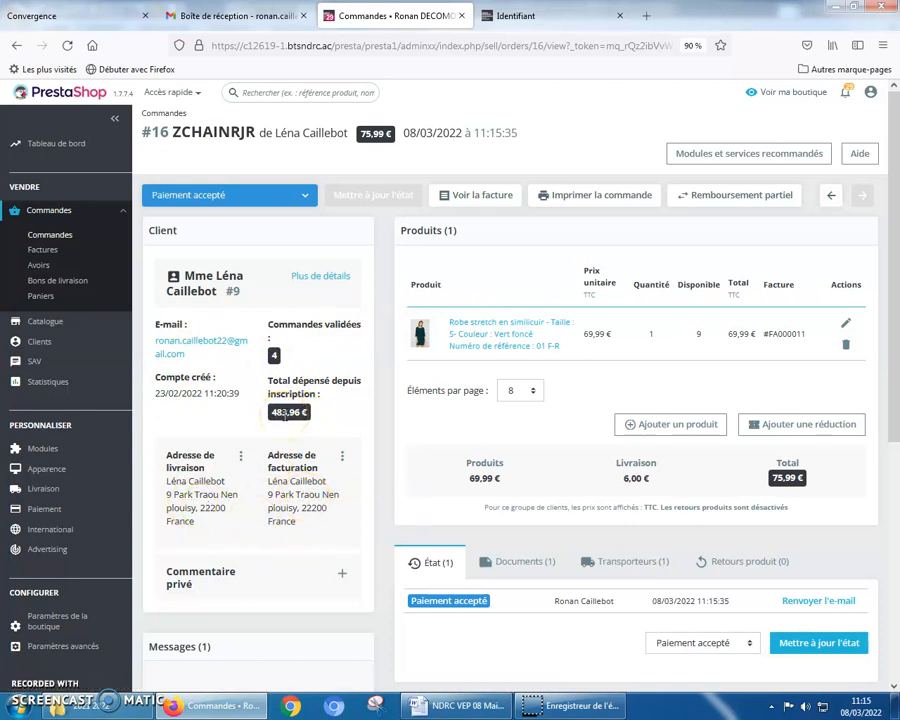
Set the quantity of the dress in the created order to 2 and save the product line.
{"action": "left_click", "coordinate": [846, 328]}
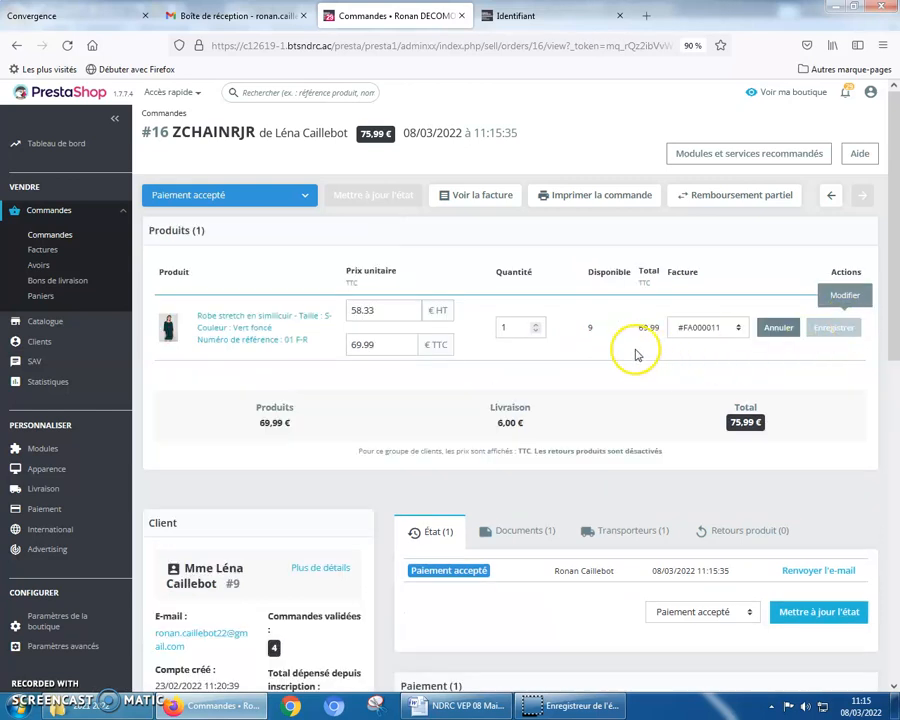
{"action": "left_click", "coordinate": [536, 325]}
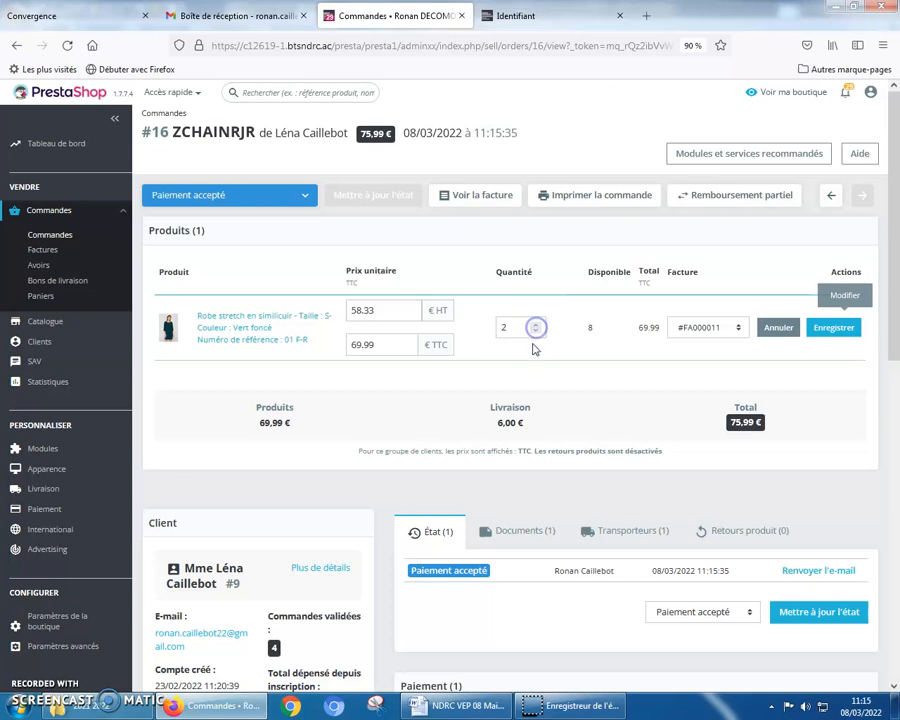
{"action": "left_click", "coordinate": [830, 332]}
{"action": "left_click", "coordinate": [507, 409]}
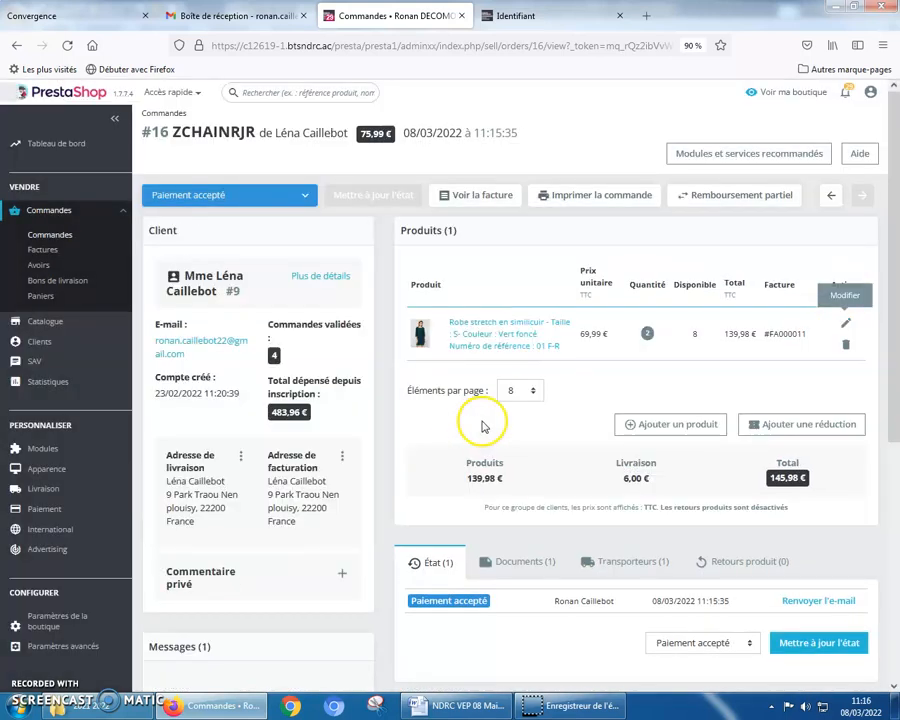
Copy the full text of the existing message in the order's Messages section.
{"action": "scroll", "coordinate": [484, 428], "scroll_direction": "down", "scroll_amount": 4}
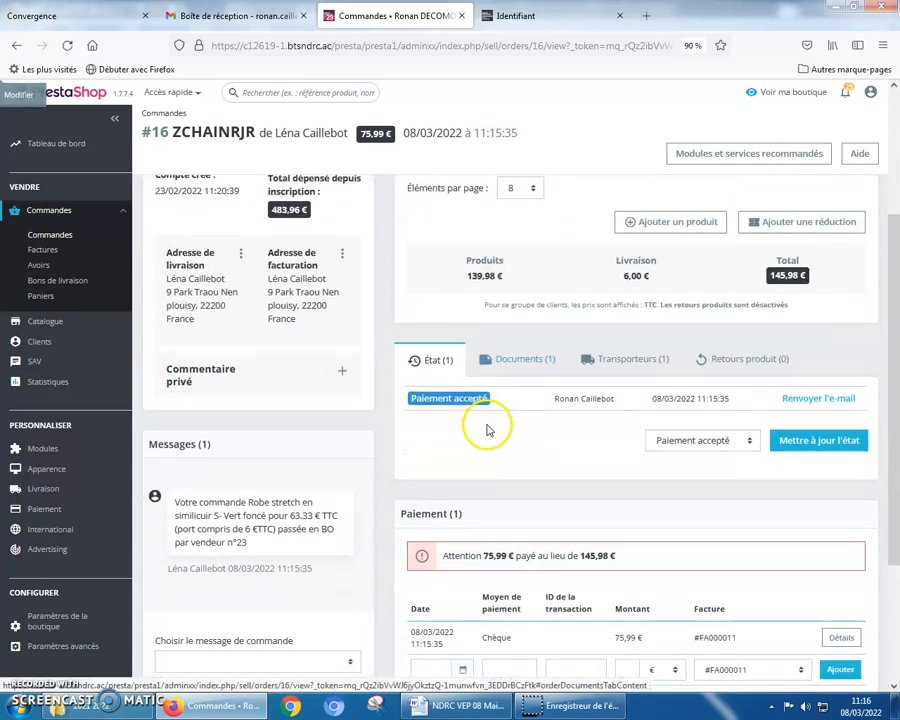
{"action": "scroll", "coordinate": [487, 430], "scroll_direction": "down", "scroll_amount": 4}
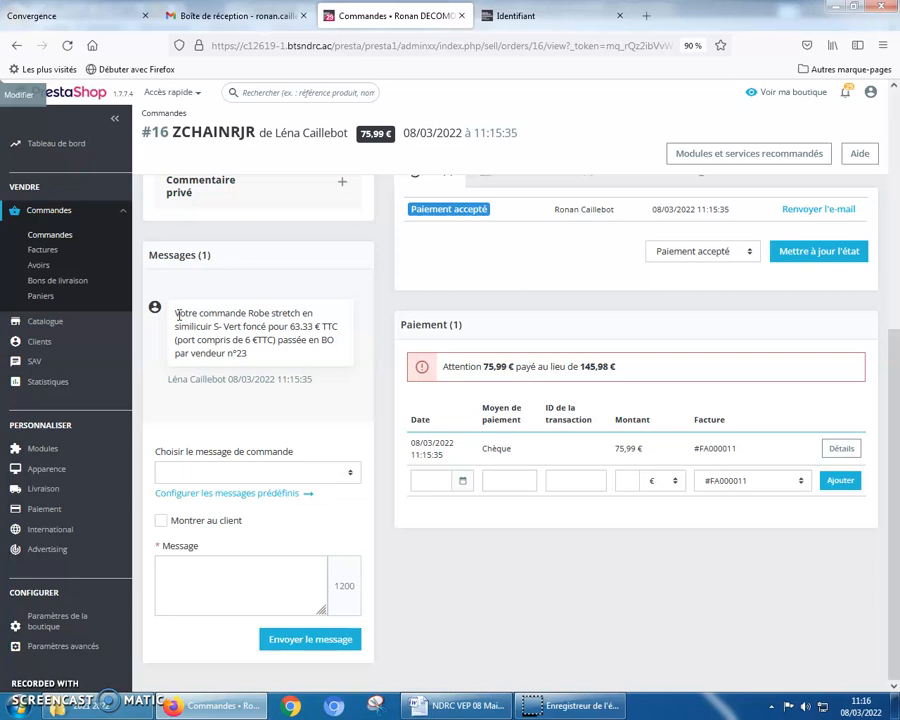
{"action": "left_click_drag", "start_coordinate": [178, 314], "coordinate": [239, 350]}
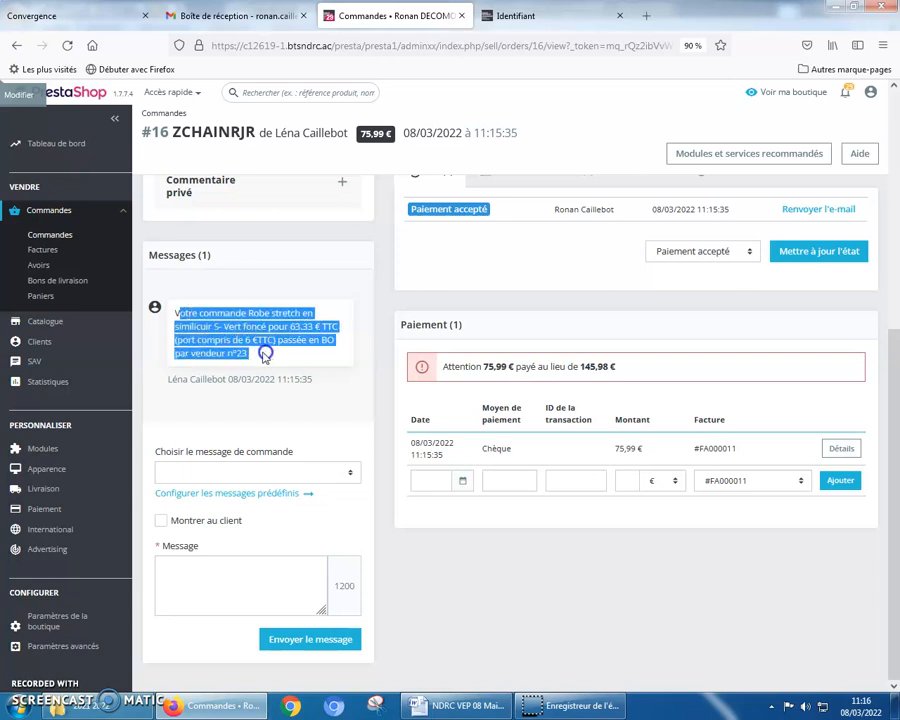
{"action": "left_click", "coordinate": [174, 311]}
{"action": "left_click_drag", "start_coordinate": [174, 311], "coordinate": [300, 356]}
{"action": "right_click", "coordinate": [246, 340]}
{"action": "left_click", "coordinate": [253, 348]}
{"action": "scroll", "coordinate": [224, 342], "scroll_direction": "up", "scroll_amount": 3}
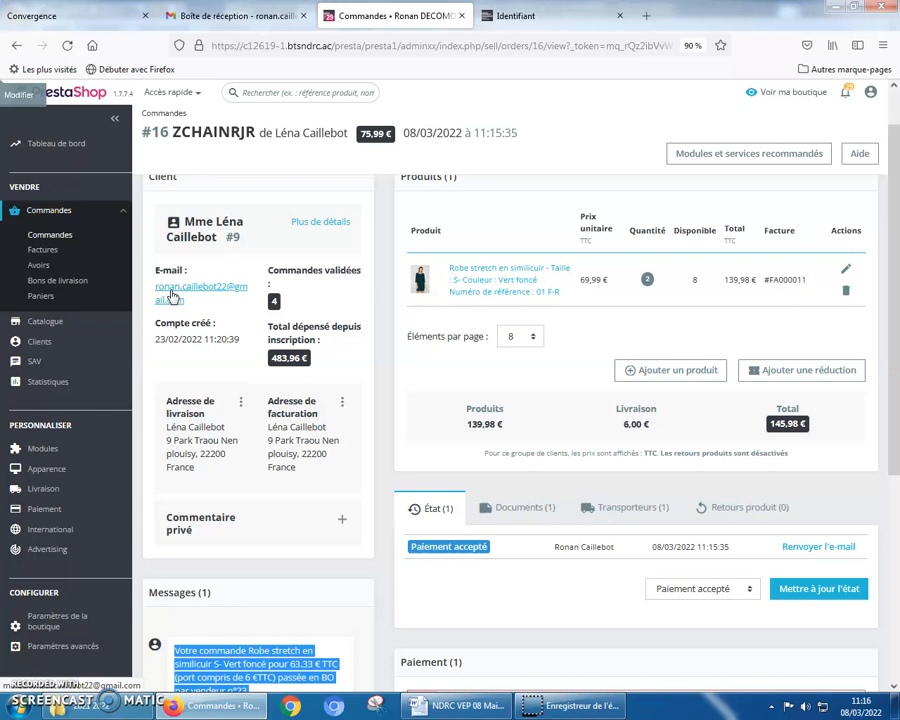
{"action": "scroll", "coordinate": [203, 398], "scroll_direction": "down", "scroll_amount": 2}
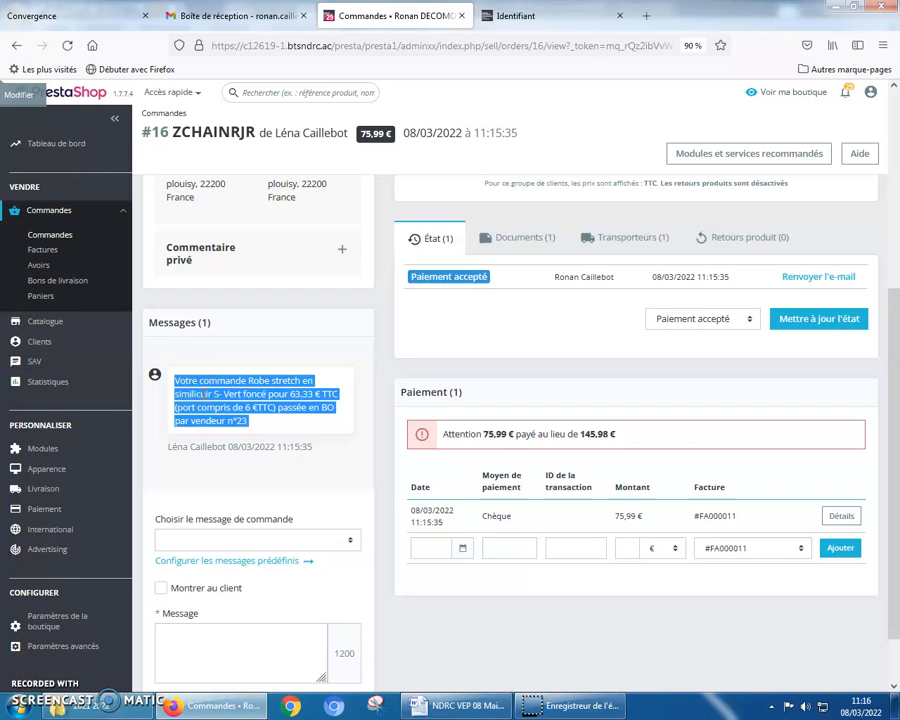
{"action": "right_click", "coordinate": [230, 390]}
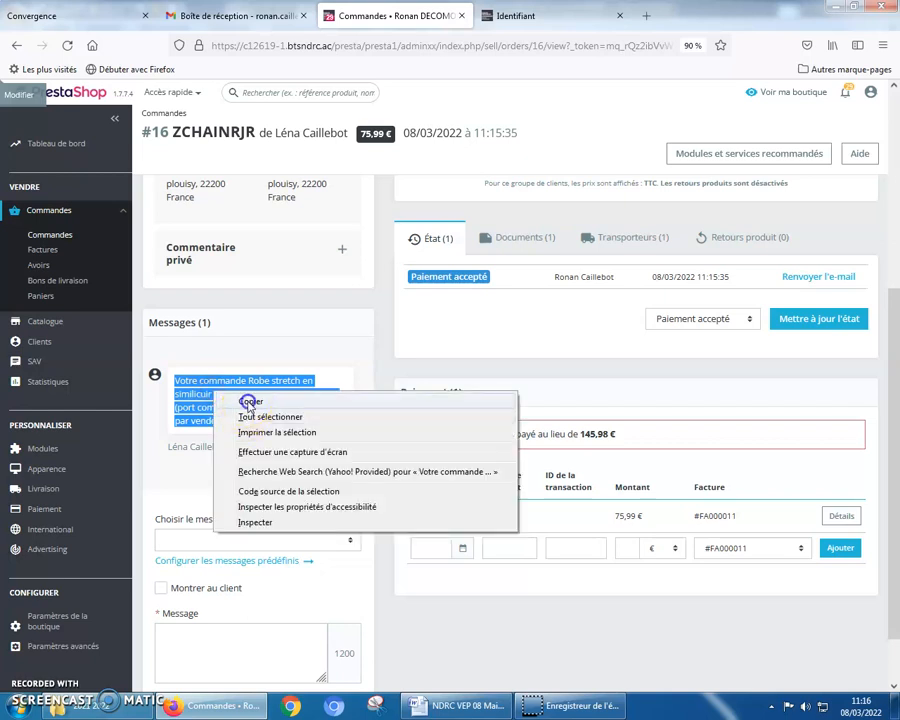
{"action": "left_click", "coordinate": [240, 400]}
Paste the copied order text into the new Message field of the order.
{"action": "scroll", "coordinate": [287, 591], "scroll_direction": "down", "scroll_amount": 1}
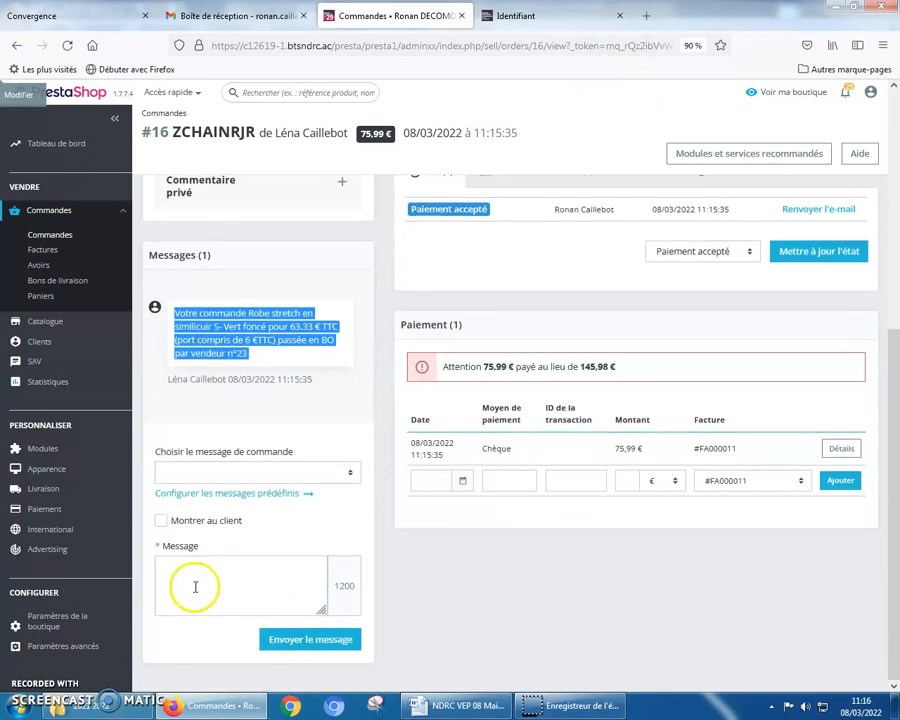
{"action": "left_click", "coordinate": [179, 569]}
{"action": "right_click", "coordinate": [179, 570]}
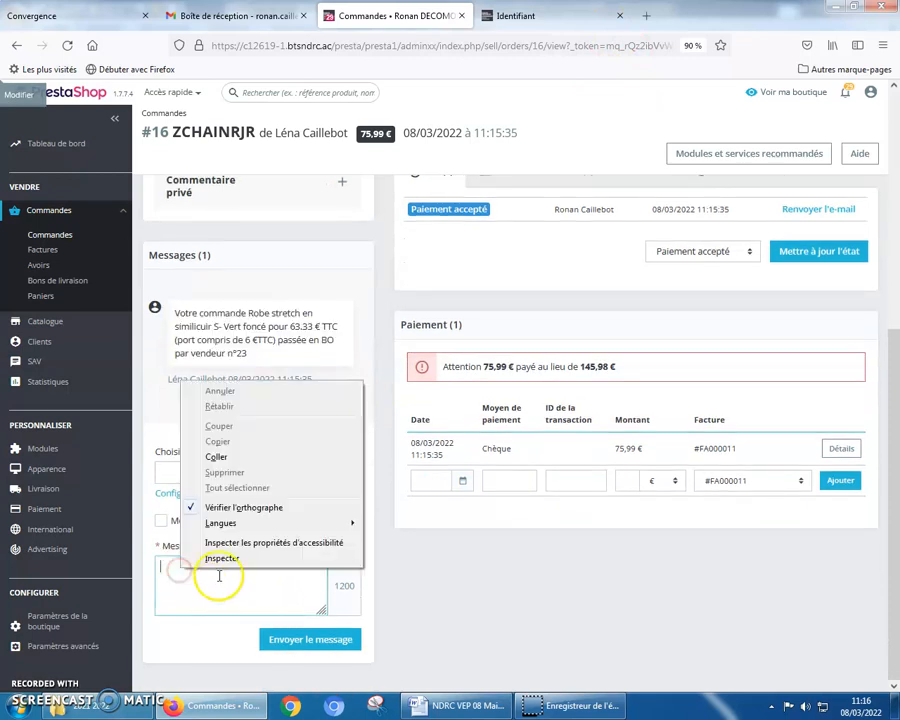
{"action": "left_click", "coordinate": [215, 460]}
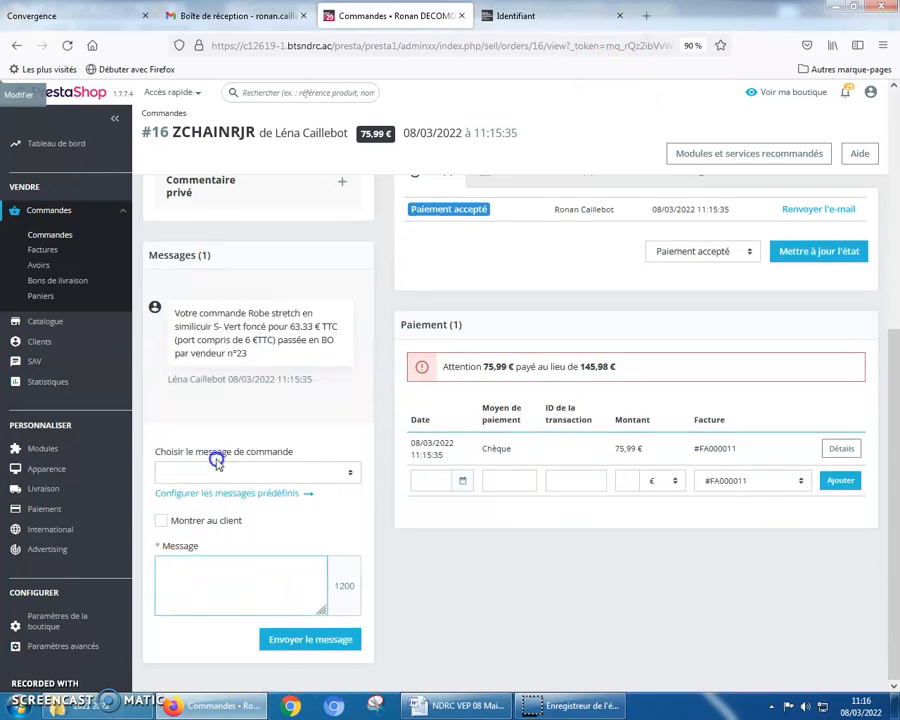
Remove "par" from the draft message and place the closing "Cordialement" and "vendeur n°23" on separate lines after the order text.
{"action": "double_click", "coordinate": [196, 607]}
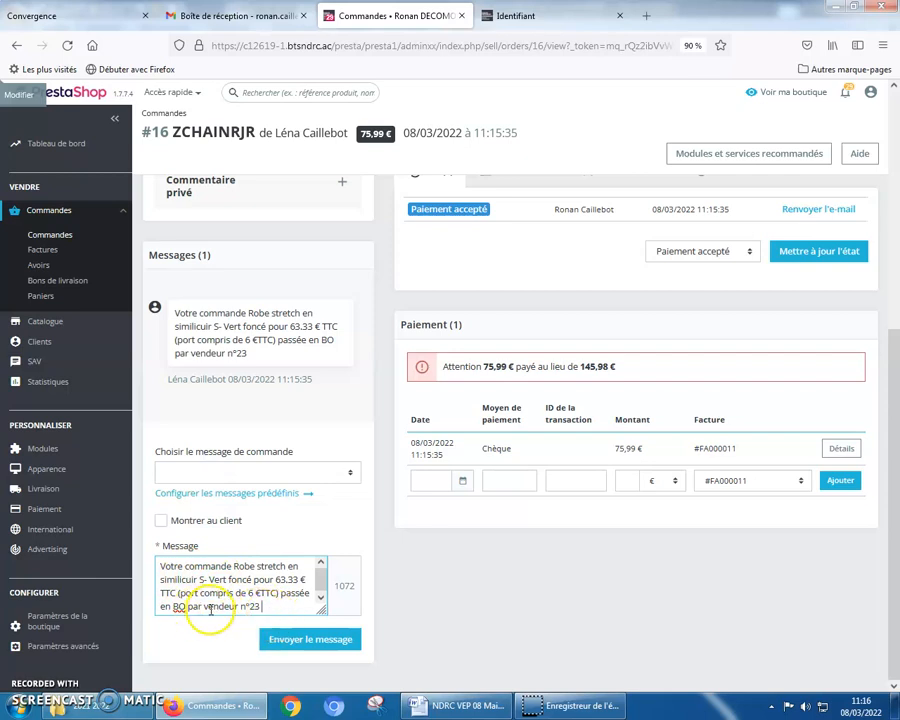
{"action": "key", "text": "Delete"}
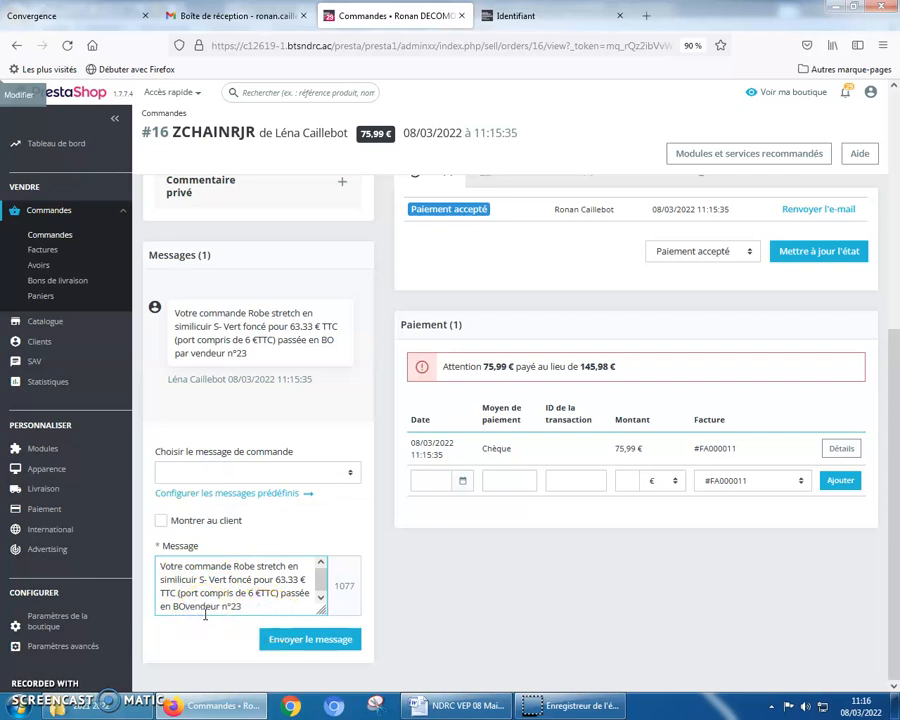
{"action": "key", "text": "Return"}
{"action": "left_click", "coordinate": [201, 608]}
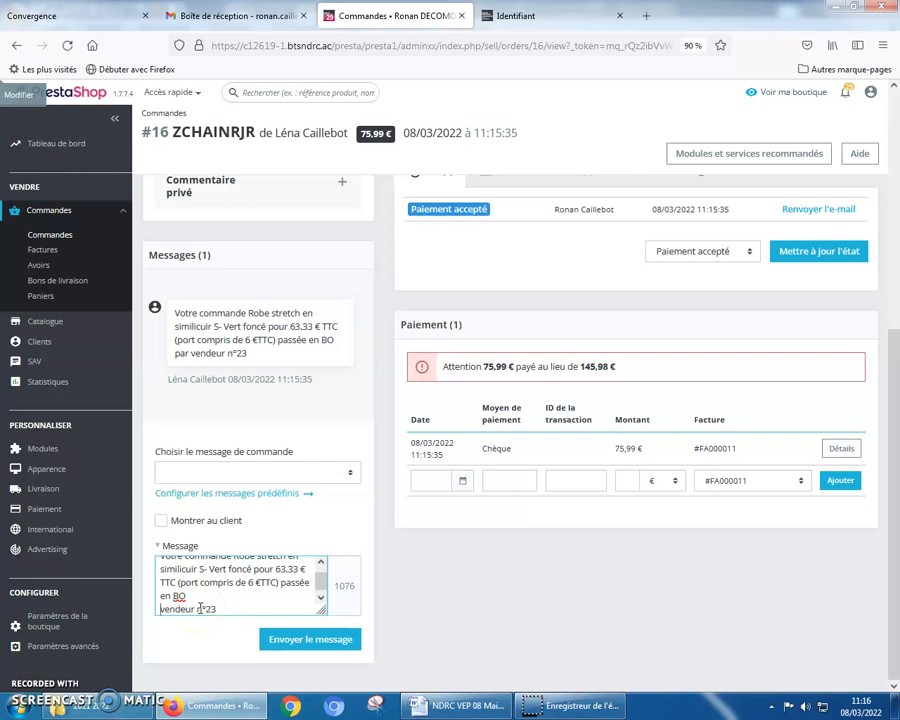
{"action": "left_click", "coordinate": [193, 592]}
{"action": "key", "text": "Return"}
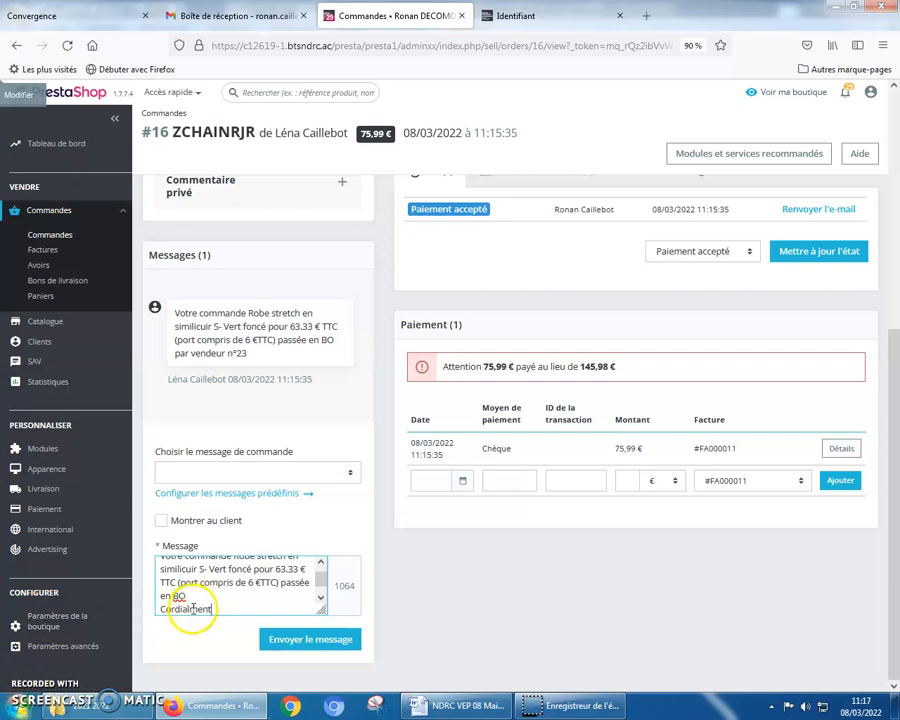
{"action": "type", "text": "e"}
Add the greeting "Bonjour" with the customer's first name on its own line before the order text, and review the message's ending.
{"action": "scroll", "coordinate": [200, 590], "scroll_direction": "up", "scroll_amount": 1}
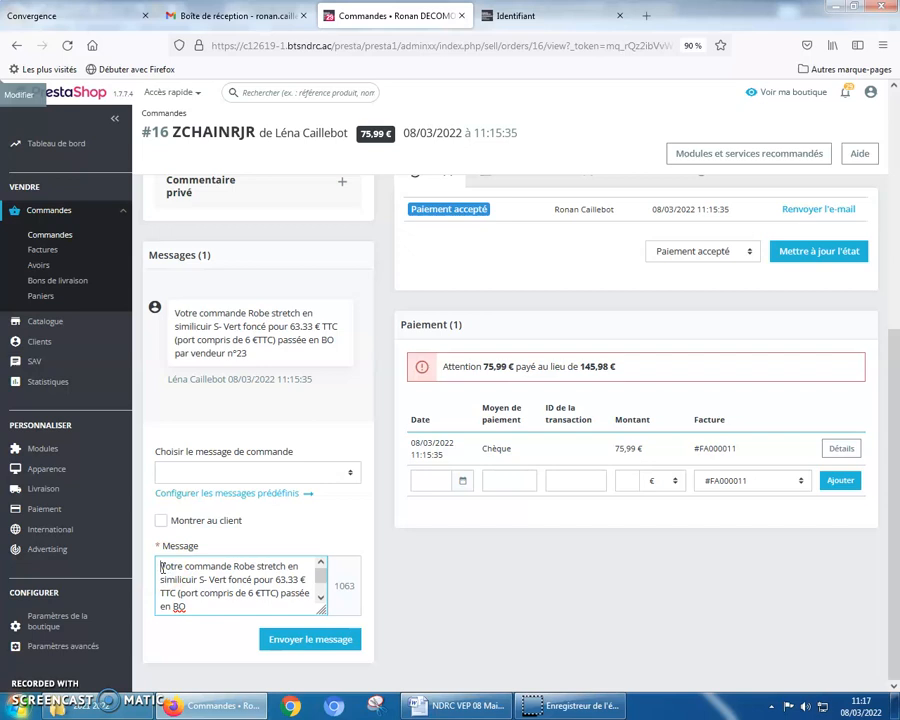
{"action": "type", "text": "onjour"}
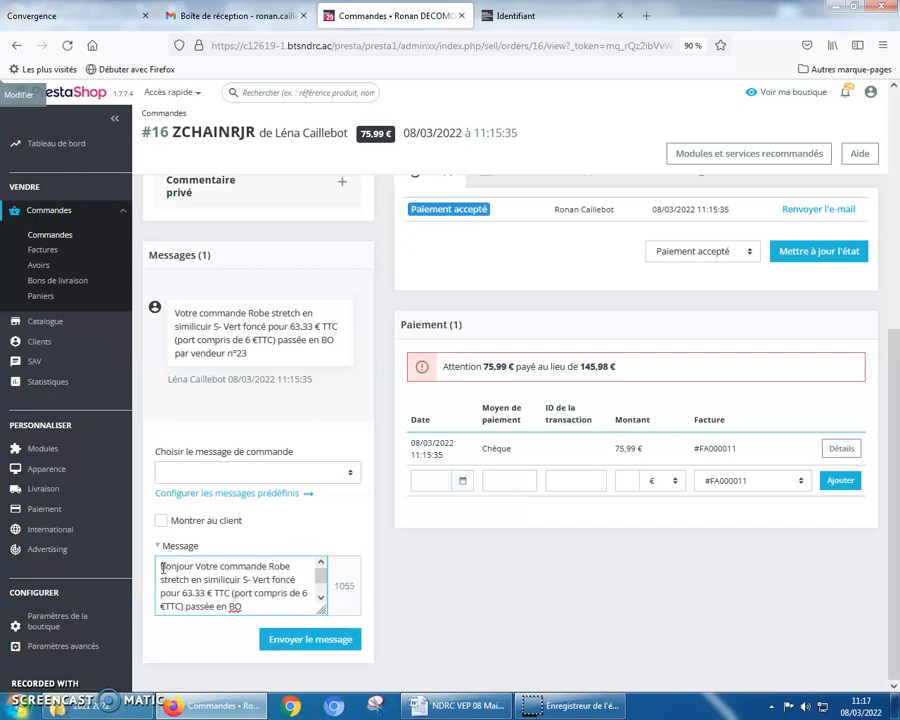
{"action": "type", "text": "  Léna"}
{"action": "key", "text": "Return"}
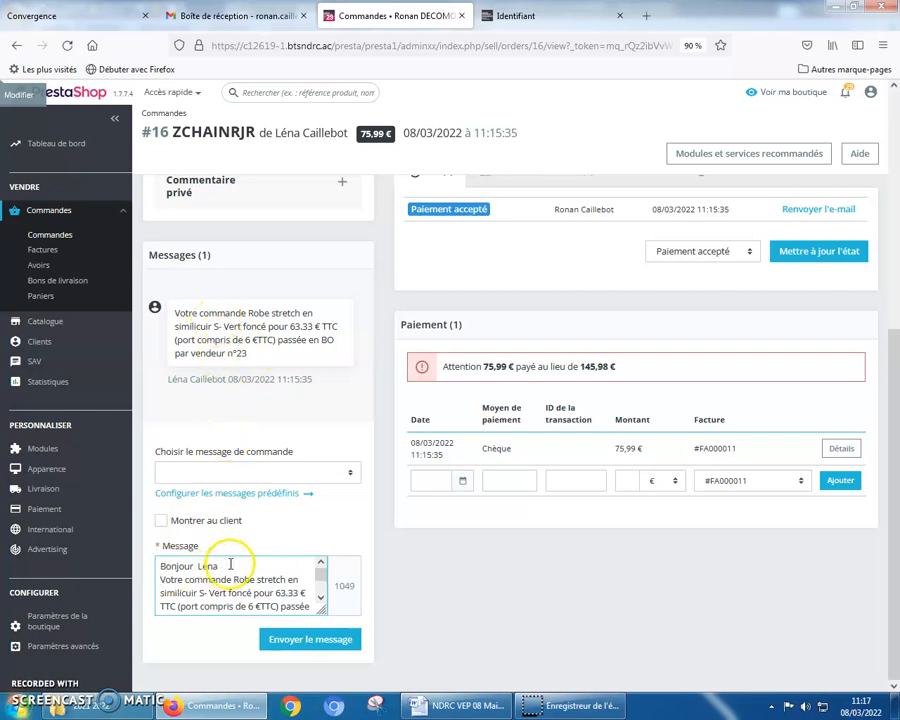
{"action": "left_click_drag", "start_coordinate": [321, 580], "coordinate": [321, 593]}
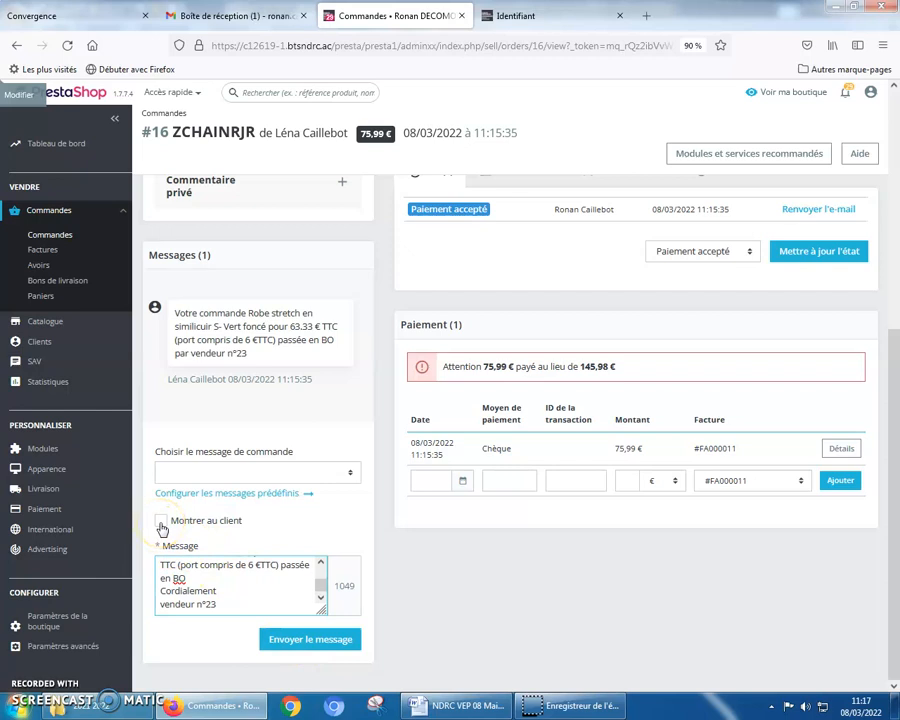
Make the drafted order message visible to the customer with "Montrer au client" and send it.
{"action": "left_click", "coordinate": [522, 13]}
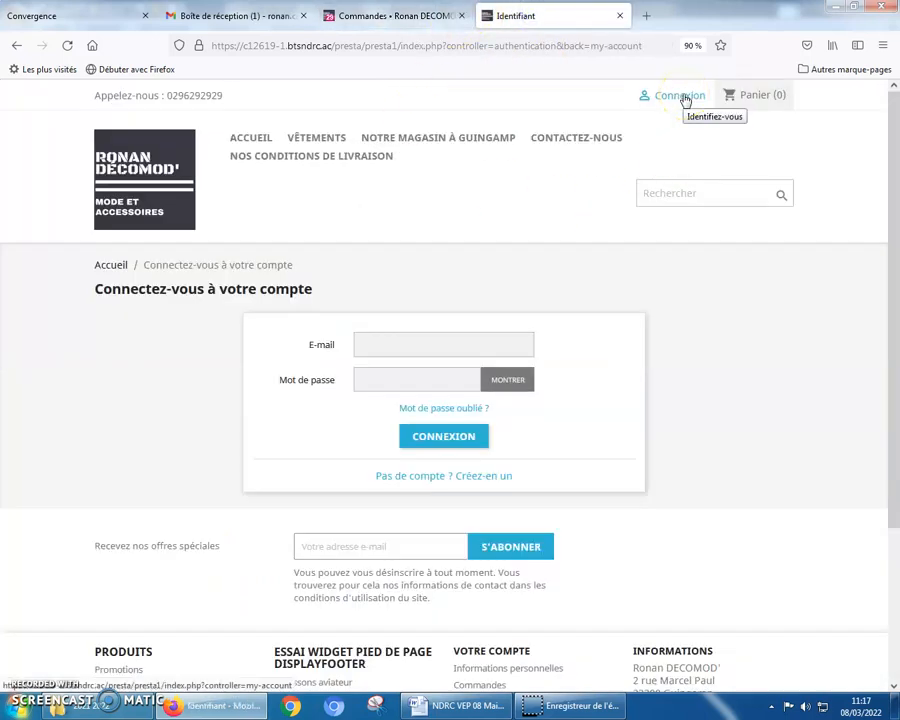
{"action": "left_click", "coordinate": [414, 18]}
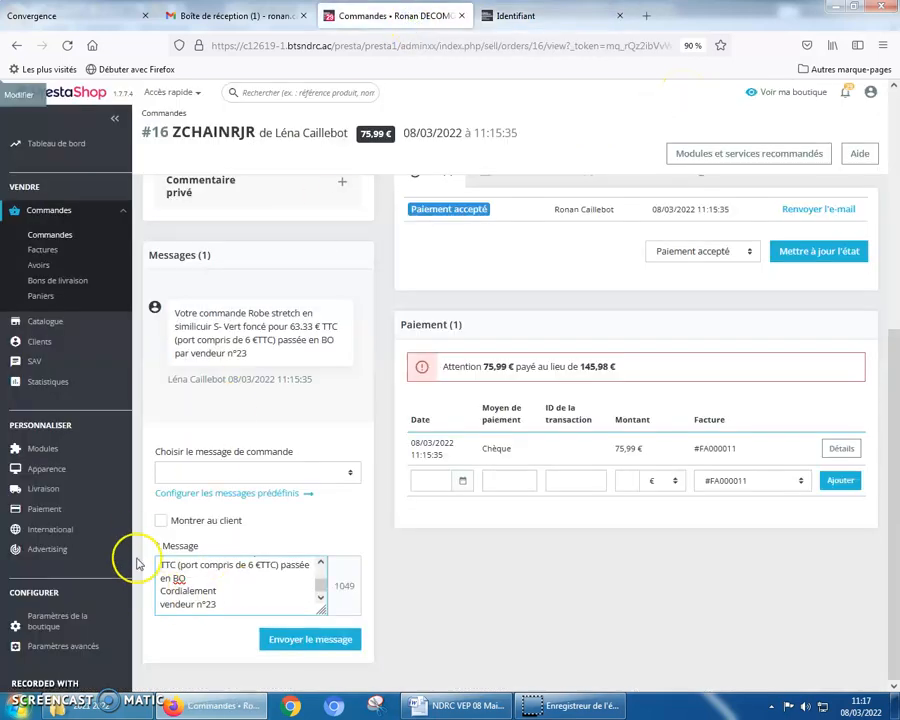
{"action": "left_click", "coordinate": [315, 642]}
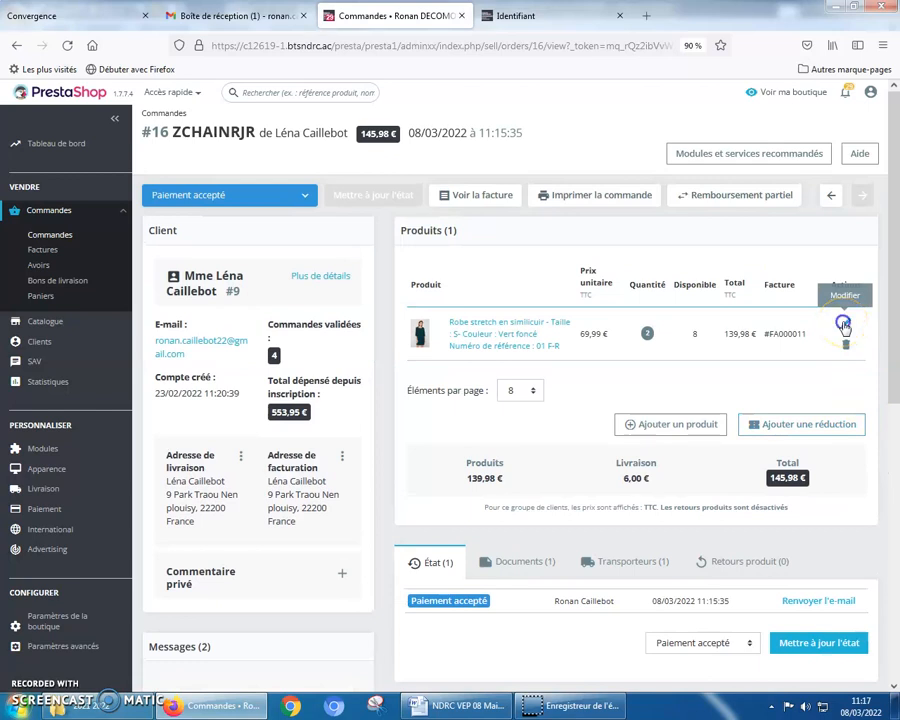
{"action": "left_click", "coordinate": [844, 325]}
{"action": "left_click", "coordinate": [519, 328]}
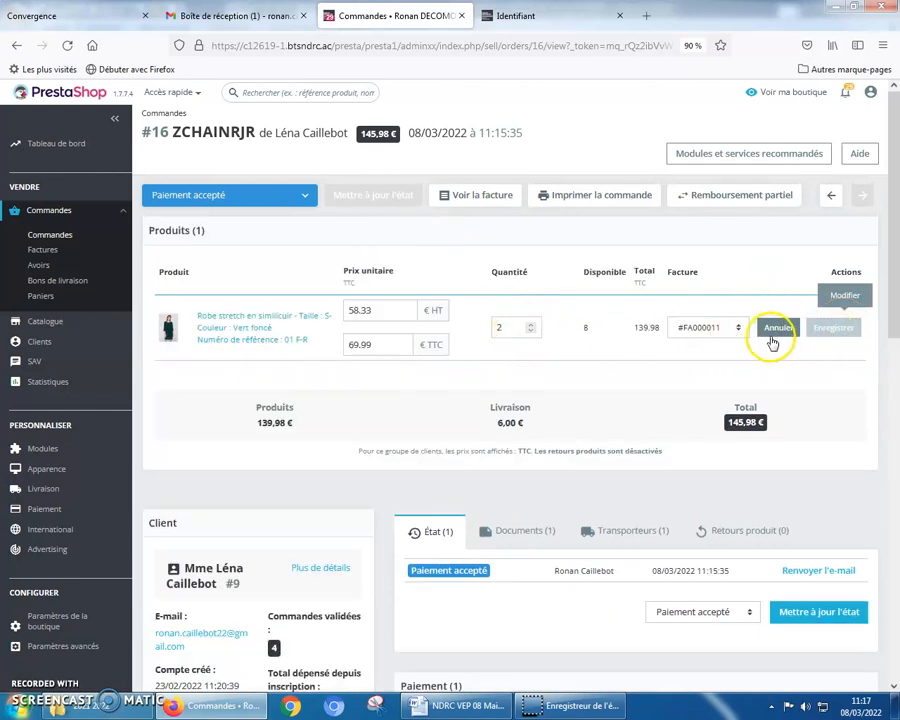
{"action": "left_click", "coordinate": [773, 340]}
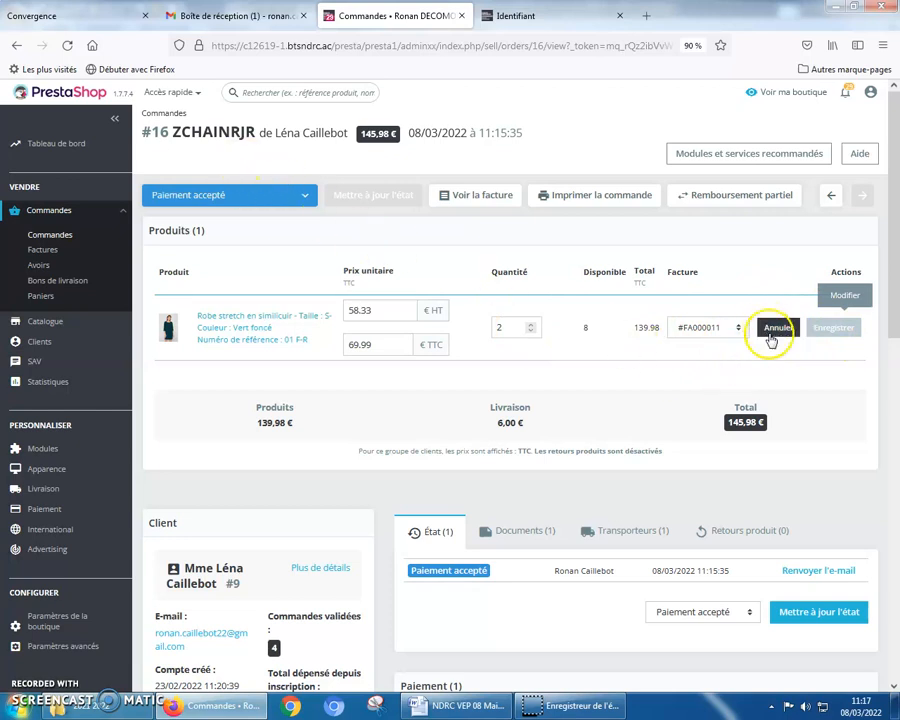
Return to the list of all orders in the back office.
{"action": "left_click", "coordinate": [45, 242]}
{"action": "left_click", "coordinate": [46, 238]}
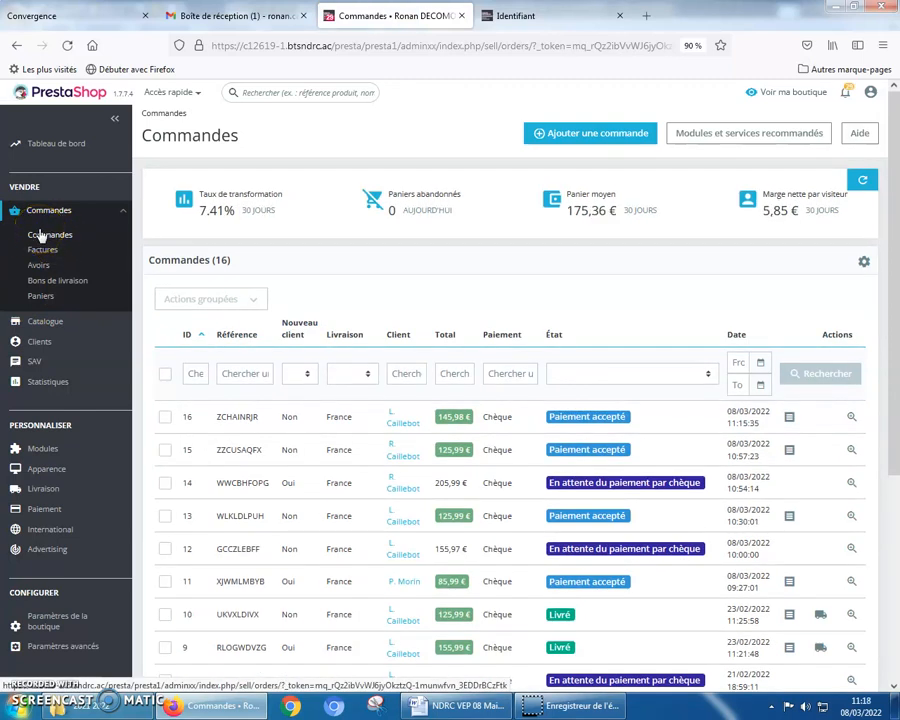
Switch to the Ronan DECOMOD' storefront and sign in with the customer's saved e-mail and password.
{"action": "left_click", "coordinate": [505, 22]}
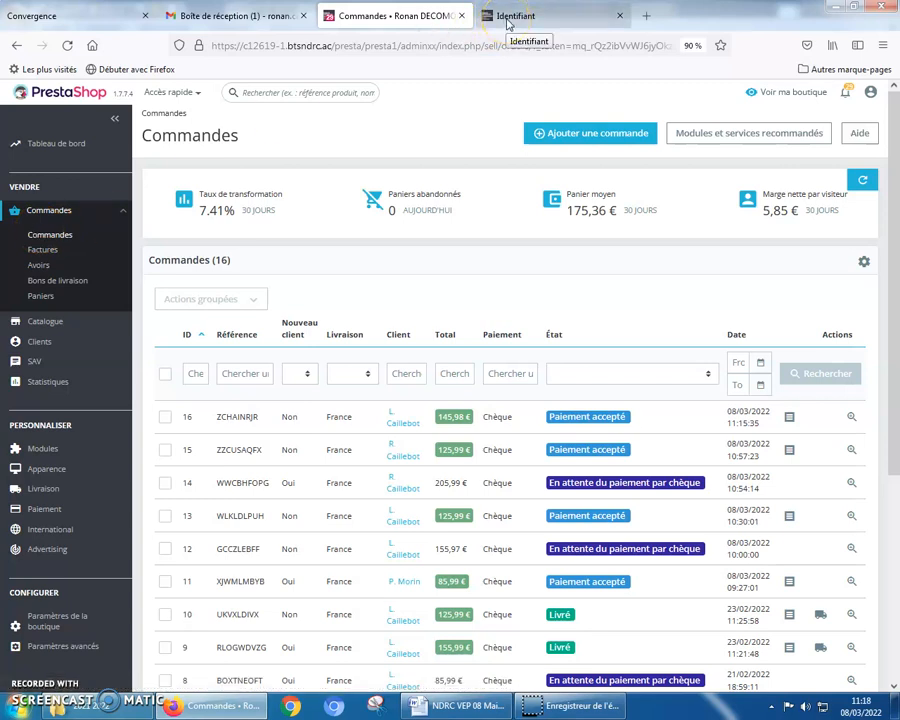
{"action": "left_click", "coordinate": [510, 20]}
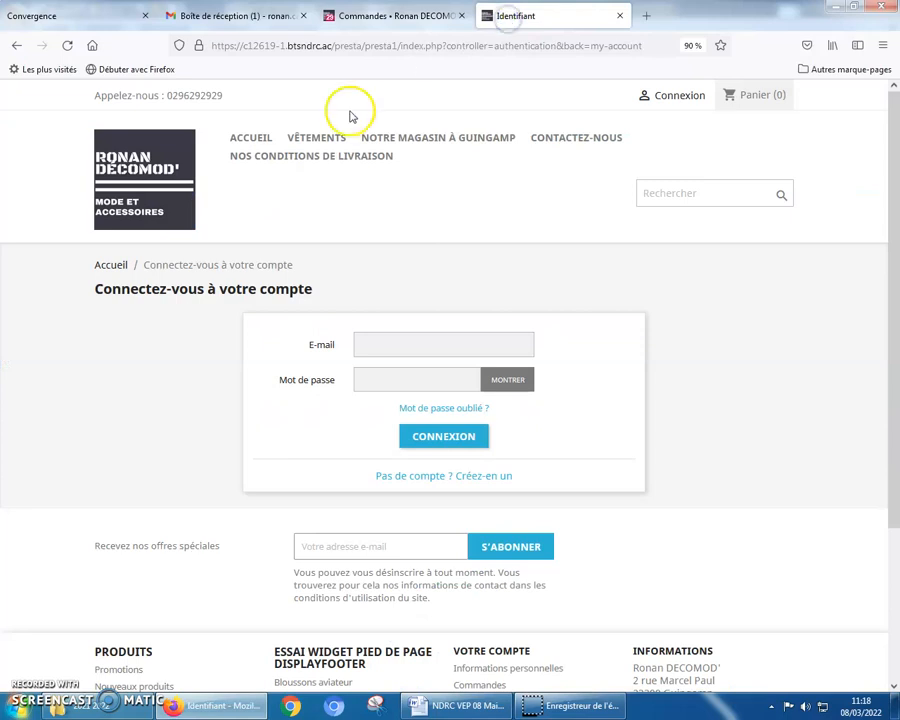
{"action": "left_click", "coordinate": [395, 345]}
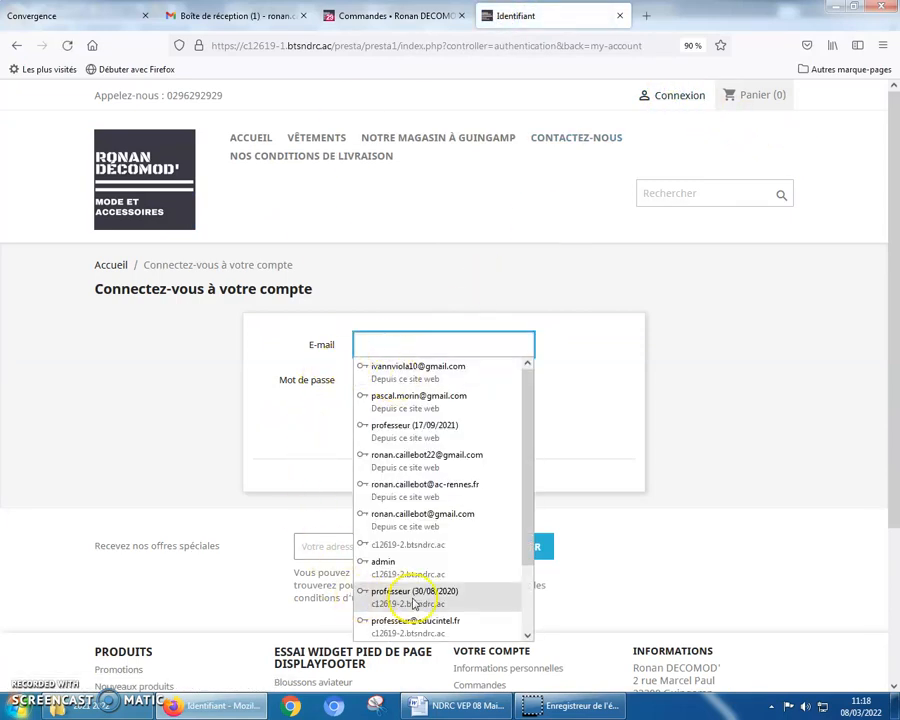
{"action": "left_click", "coordinate": [441, 462]}
{"action": "left_click", "coordinate": [444, 438]}
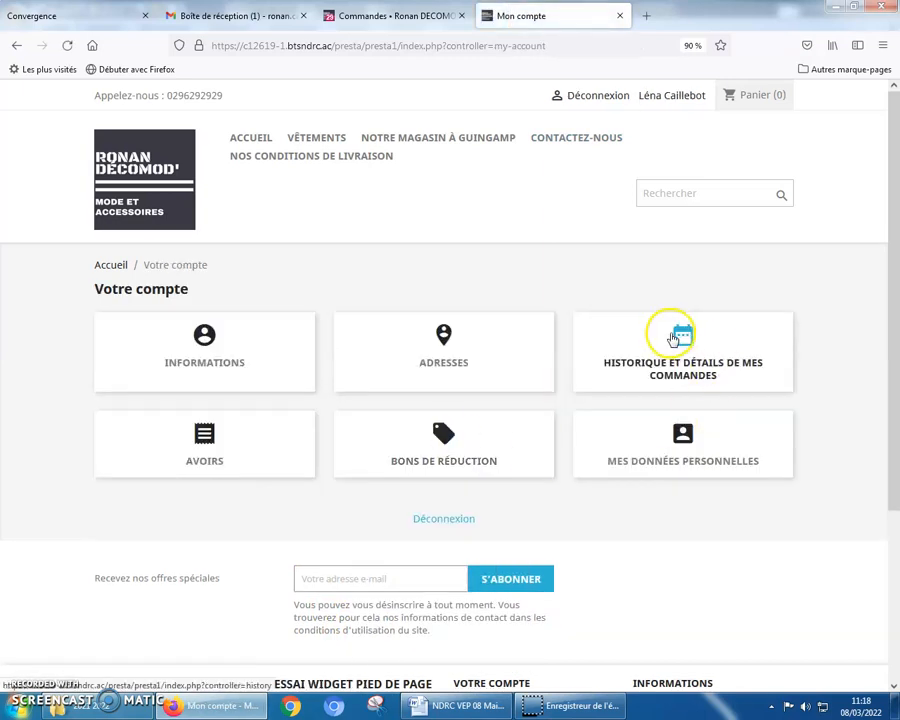
Open the newest order from the customer's order history and check its status, addresses, product line and the seller's message.
{"action": "left_click", "coordinate": [653, 390]}
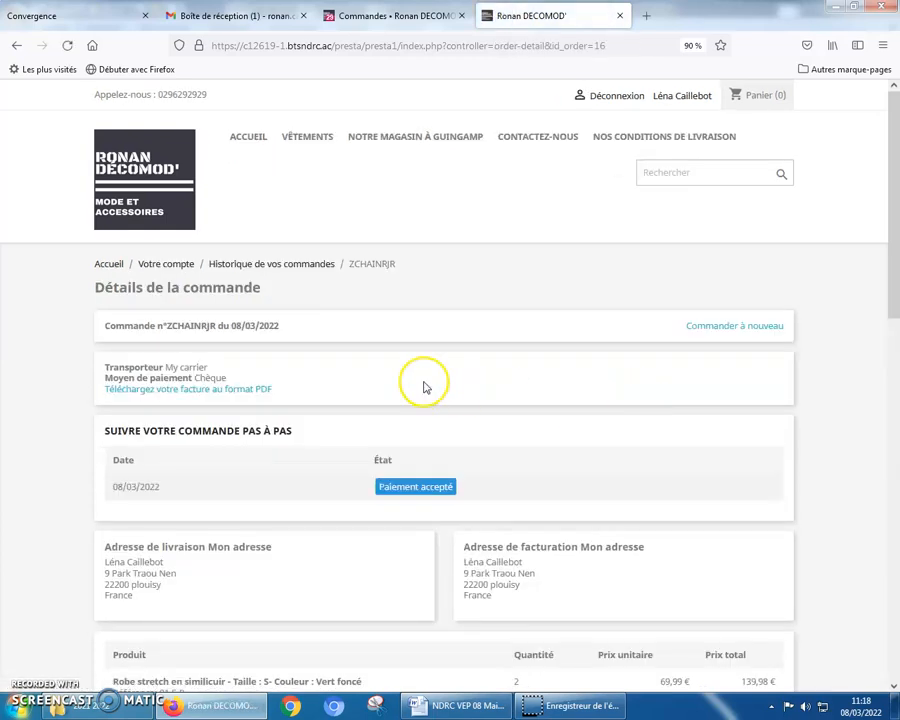
{"action": "scroll", "coordinate": [422, 386], "scroll_direction": "down", "scroll_amount": 2}
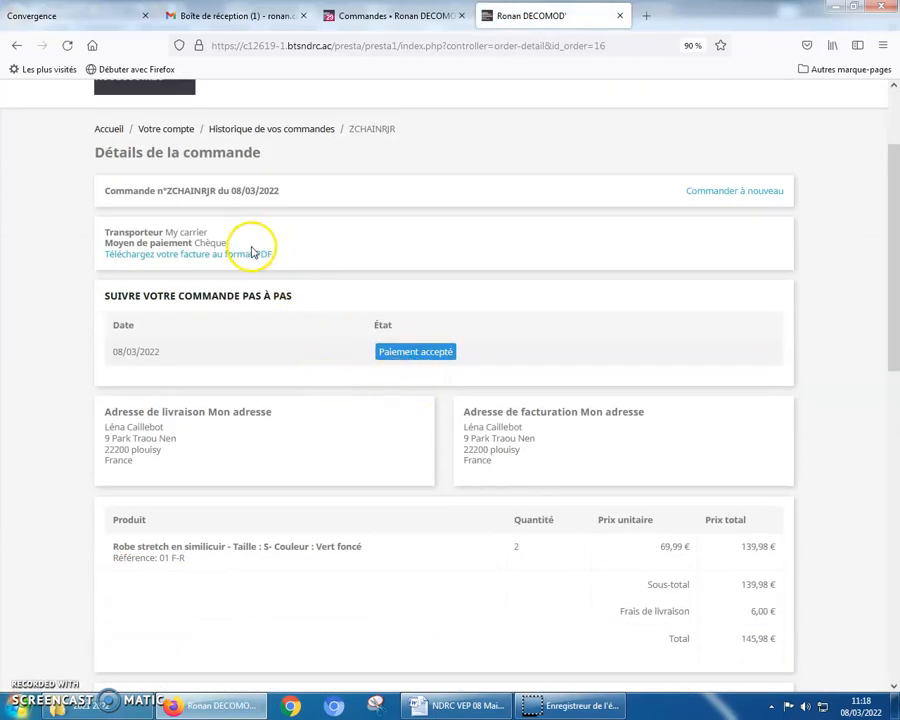
{"action": "scroll", "coordinate": [293, 309], "scroll_direction": "down", "scroll_amount": 1}
{"action": "scroll", "coordinate": [293, 309], "scroll_direction": "down", "scroll_amount": 1}
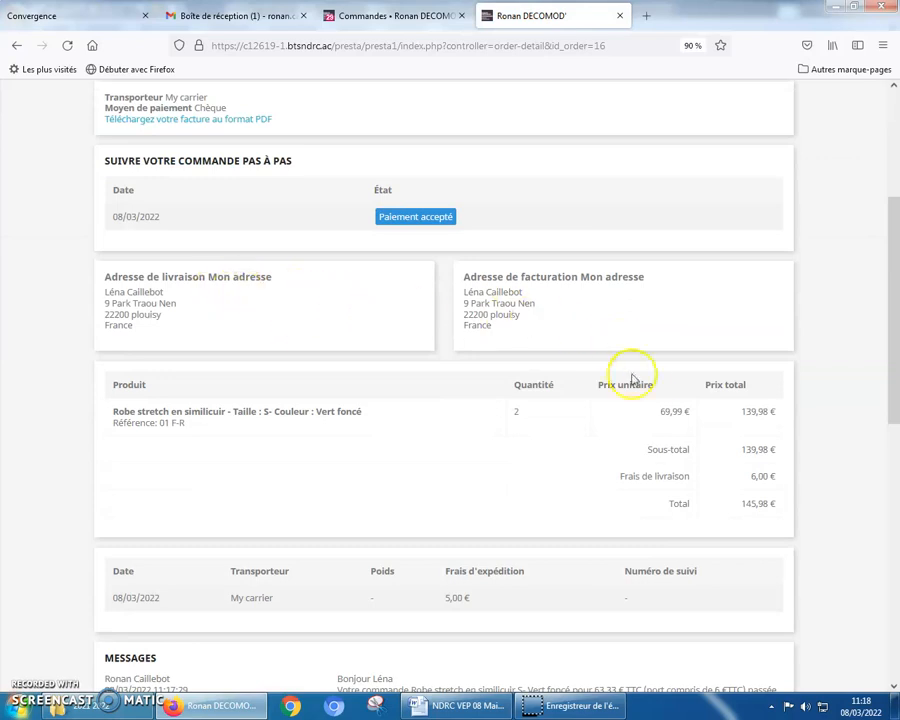
{"action": "scroll", "coordinate": [754, 476], "scroll_direction": "down", "scroll_amount": 3}
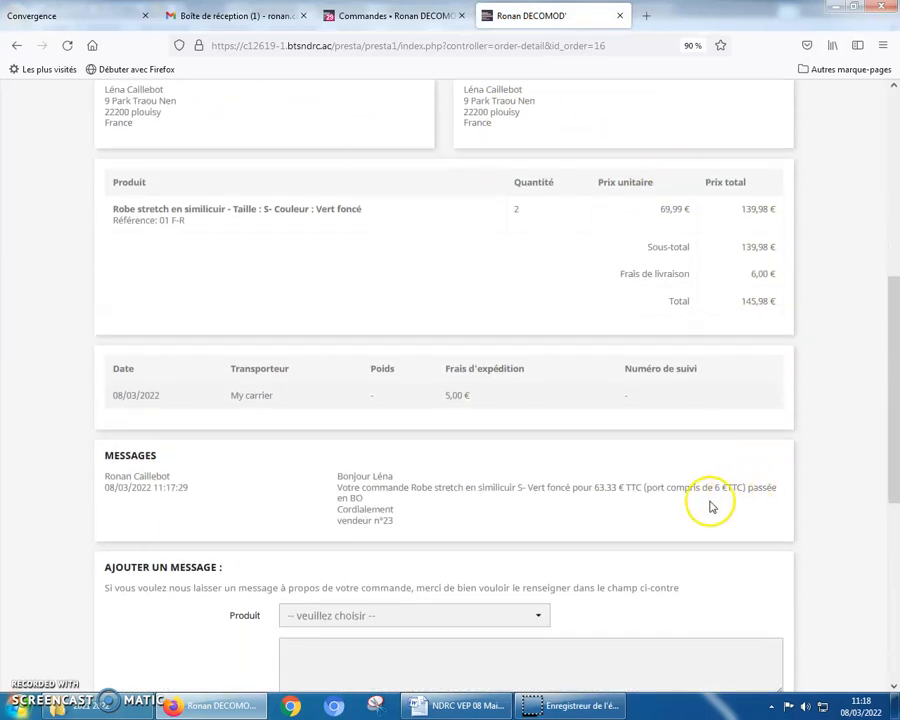
{"action": "left_click_drag", "start_coordinate": [340, 480], "coordinate": [401, 516]}
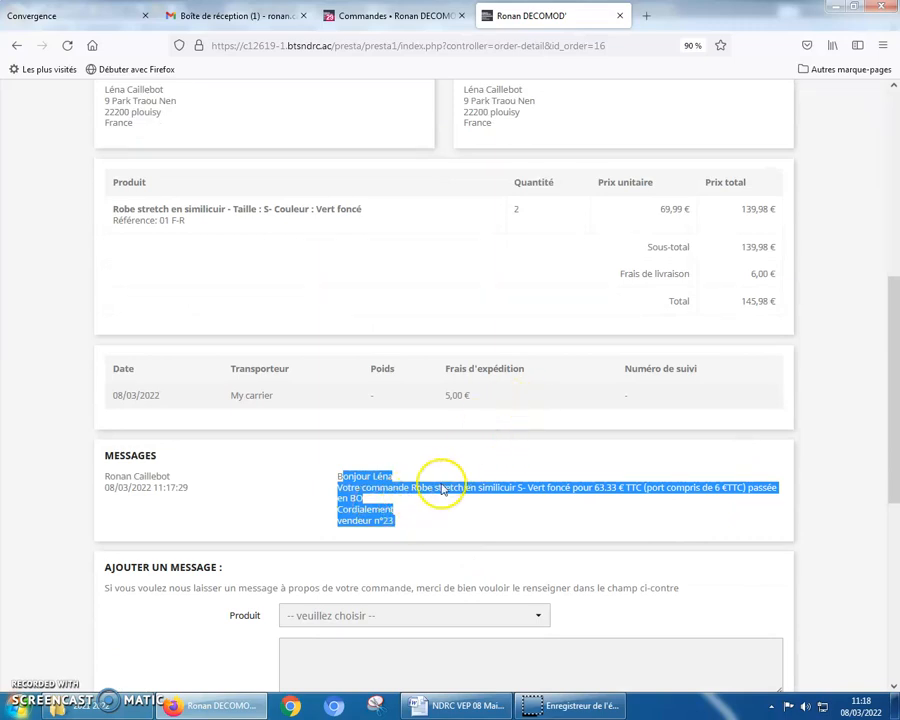
Switch to Gmail, open the new "Confirmation de commande" e-mail and read it through to the attached invoice.
{"action": "left_click", "coordinate": [272, 18]}
{"action": "left_click", "coordinate": [542, 214]}
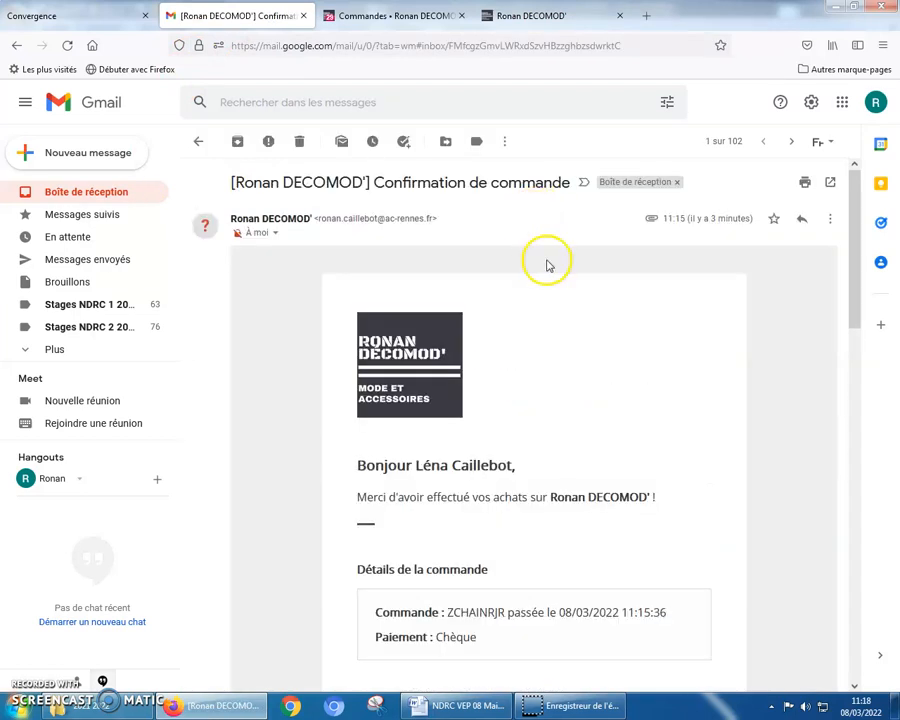
{"action": "scroll", "coordinate": [508, 486], "scroll_direction": "down", "scroll_amount": 2}
{"action": "scroll", "coordinate": [506, 483], "scroll_direction": "down", "scroll_amount": 5}
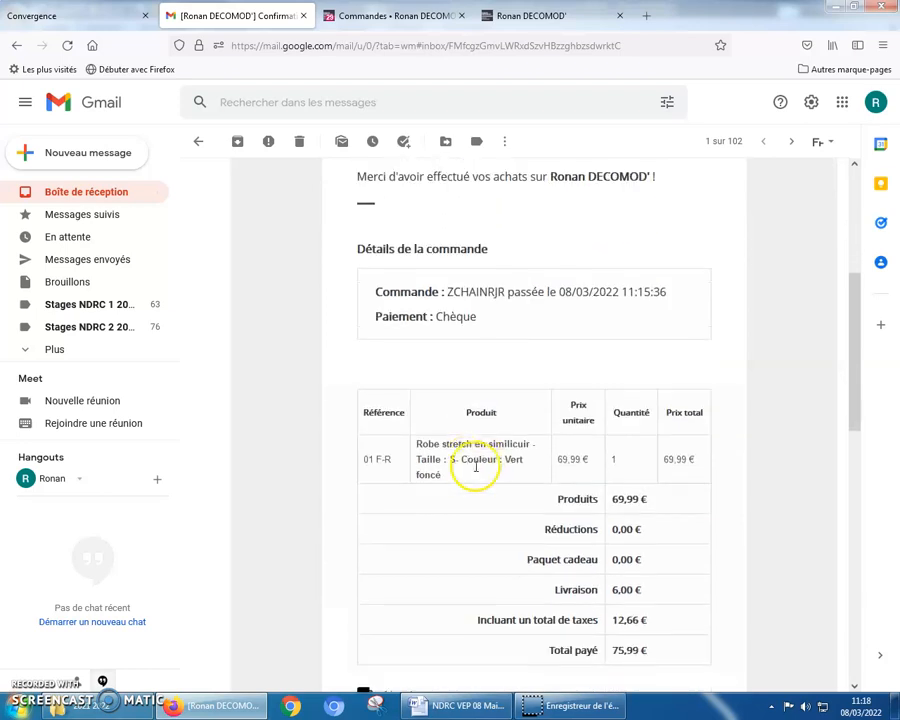
{"action": "scroll", "coordinate": [486, 506], "scroll_direction": "down", "scroll_amount": 10}
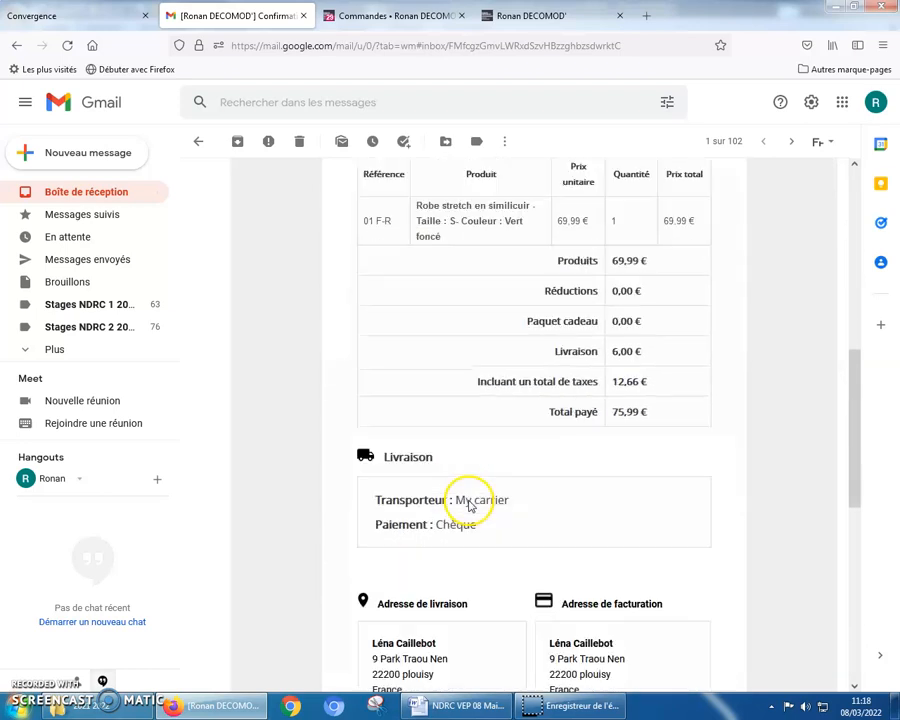
{"action": "scroll", "coordinate": [467, 505], "scroll_direction": "down", "scroll_amount": 7}
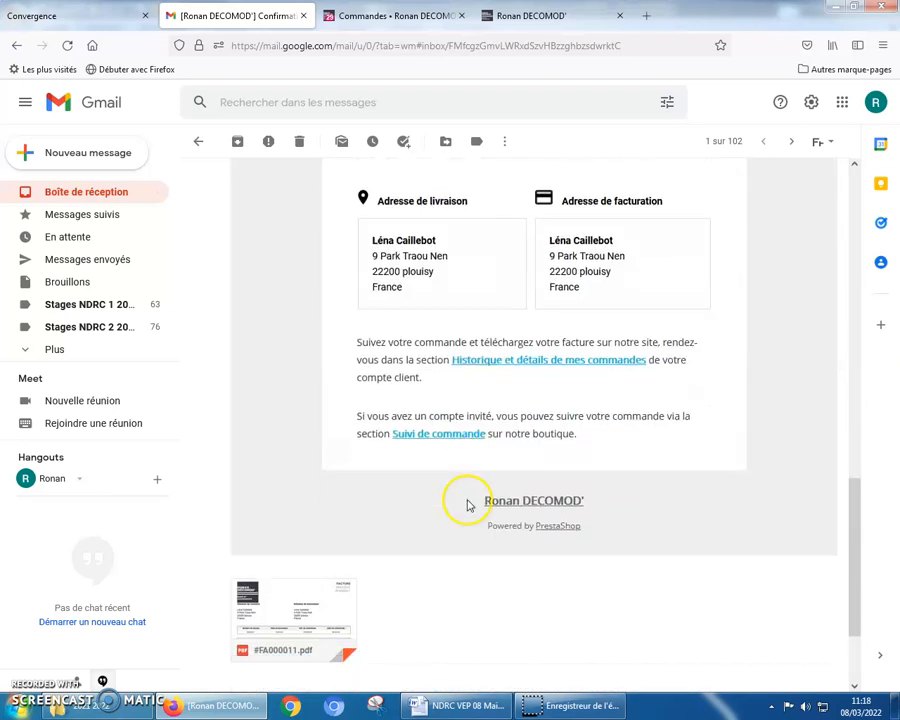
Open the Spam folder and examine the most recent "Confirmation de commande" e-mail there.
{"action": "left_click", "coordinate": [56, 350]}
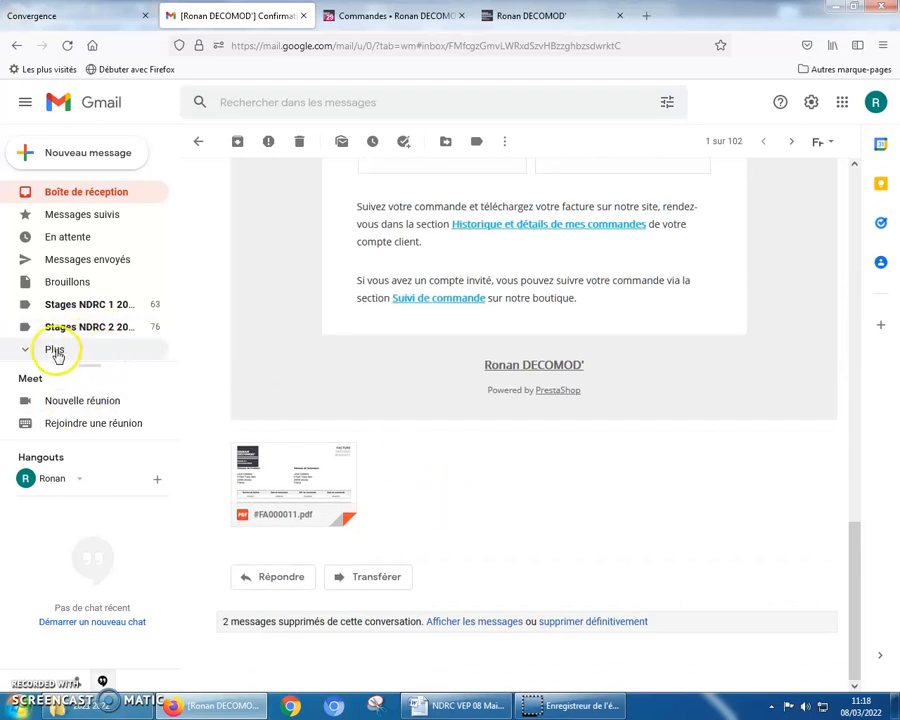
{"action": "left_click_drag", "start_coordinate": [173, 261], "coordinate": [173, 339]}
{"action": "left_click", "coordinate": [59, 285]}
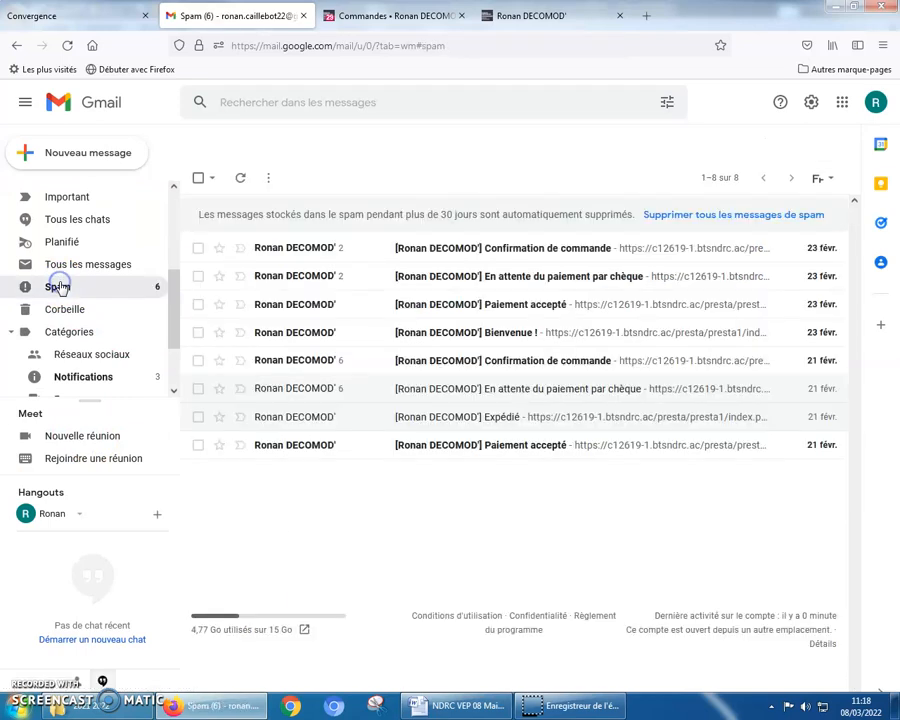
{"action": "left_click", "coordinate": [571, 248]}
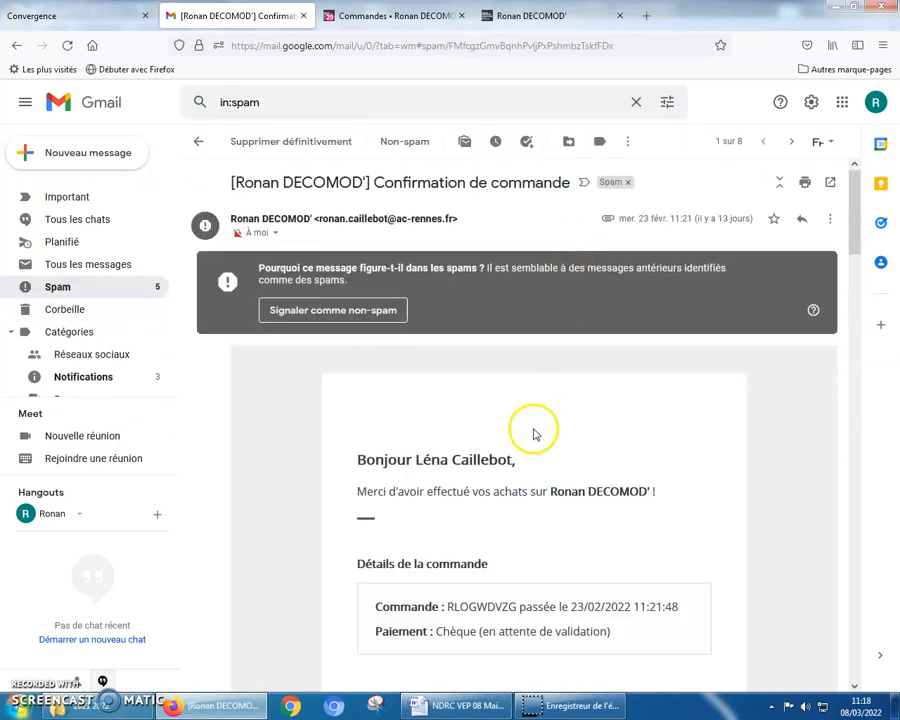
{"action": "scroll", "coordinate": [532, 436], "scroll_direction": "down", "scroll_amount": 3}
{"action": "scroll", "coordinate": [530, 445], "scroll_direction": "down", "scroll_amount": 4}
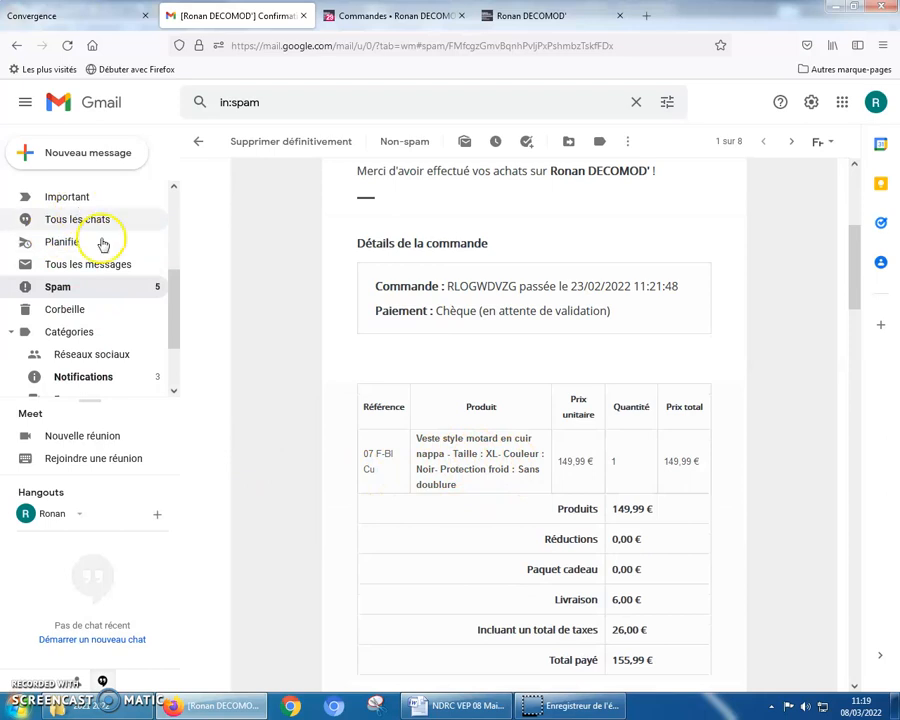
Return to the inbox and reopen the latest order confirmation e-mail to examine its product, quantity and totals.
{"action": "left_click_drag", "start_coordinate": [167, 288], "coordinate": [172, 195]}
{"action": "left_click", "coordinate": [90, 196]}
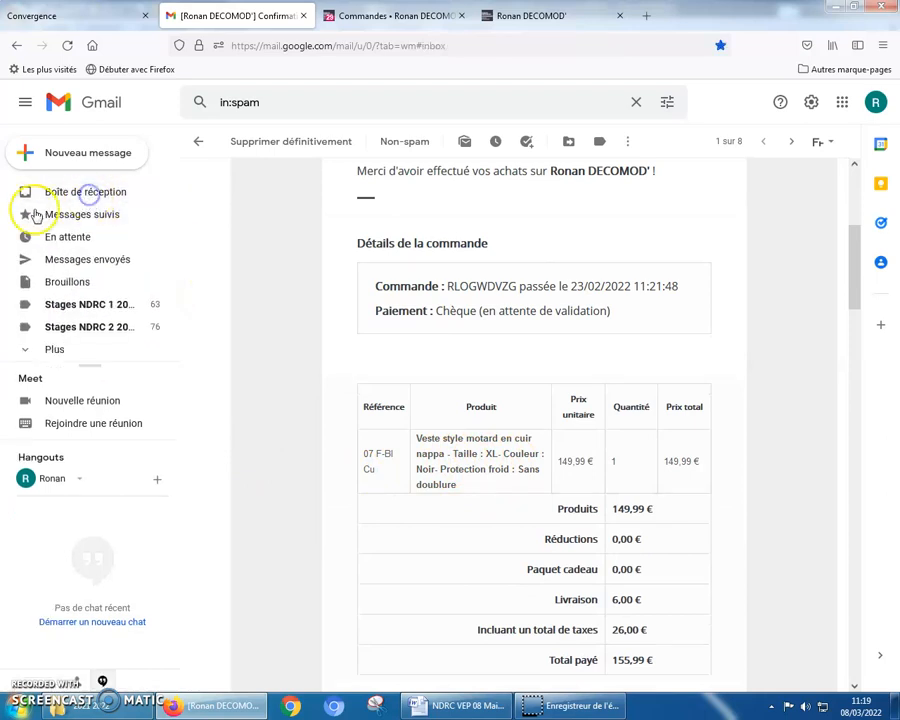
{"action": "left_click", "coordinate": [520, 214]}
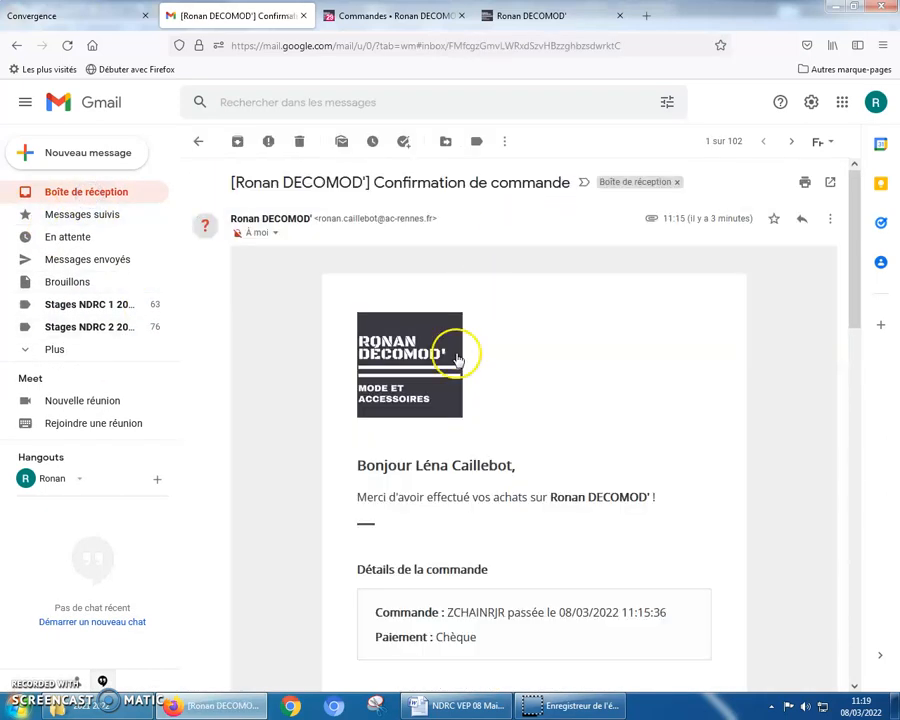
{"action": "scroll", "coordinate": [444, 394], "scroll_direction": "down", "scroll_amount": 5}
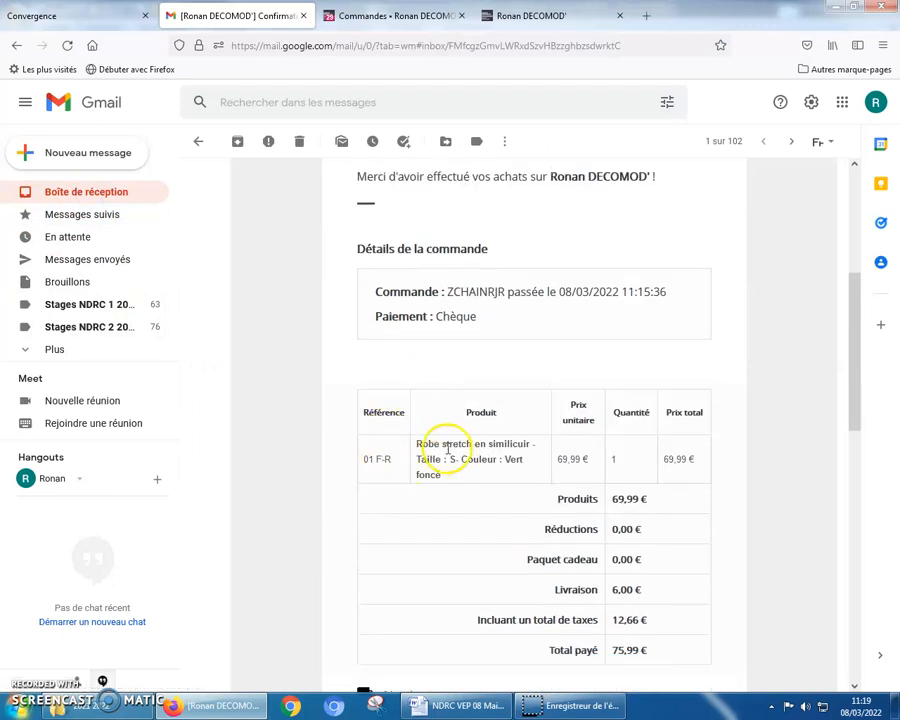
{"action": "scroll", "coordinate": [483, 481], "scroll_direction": "down", "scroll_amount": 2}
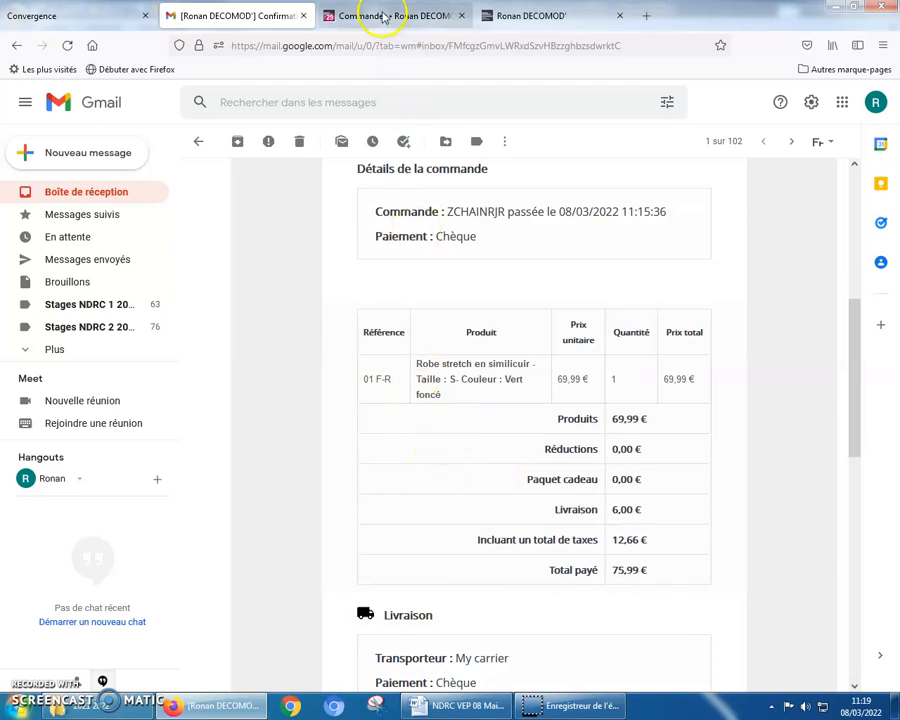
Return to the PrestaShop back office, open the newest order in the orders list and review its messages, payment and product line.
{"action": "left_click", "coordinate": [390, 16]}
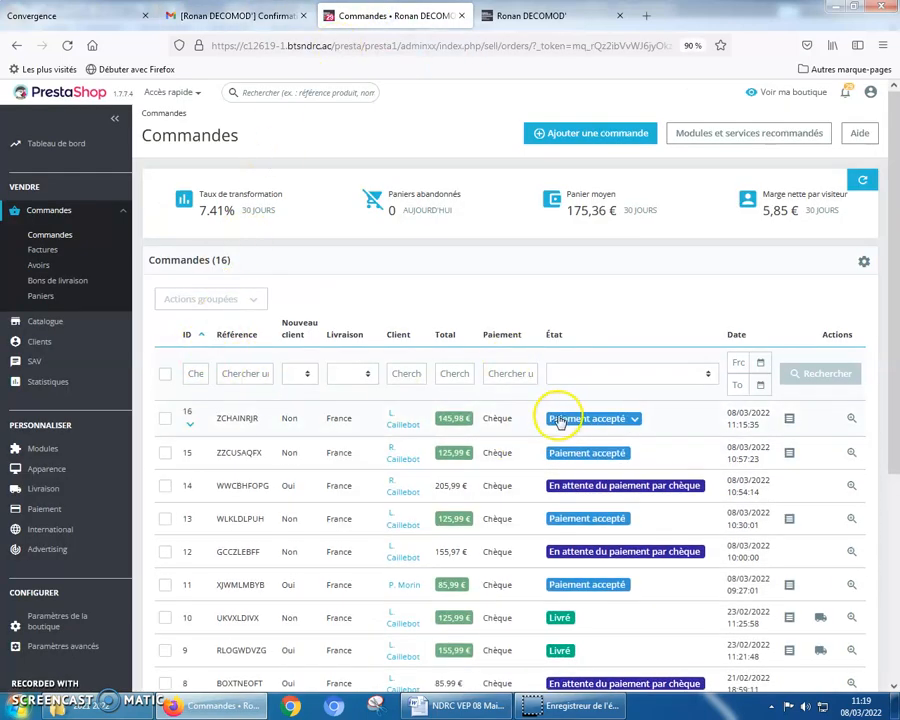
{"action": "left_click", "coordinate": [570, 420]}
{"action": "left_click", "coordinate": [566, 421]}
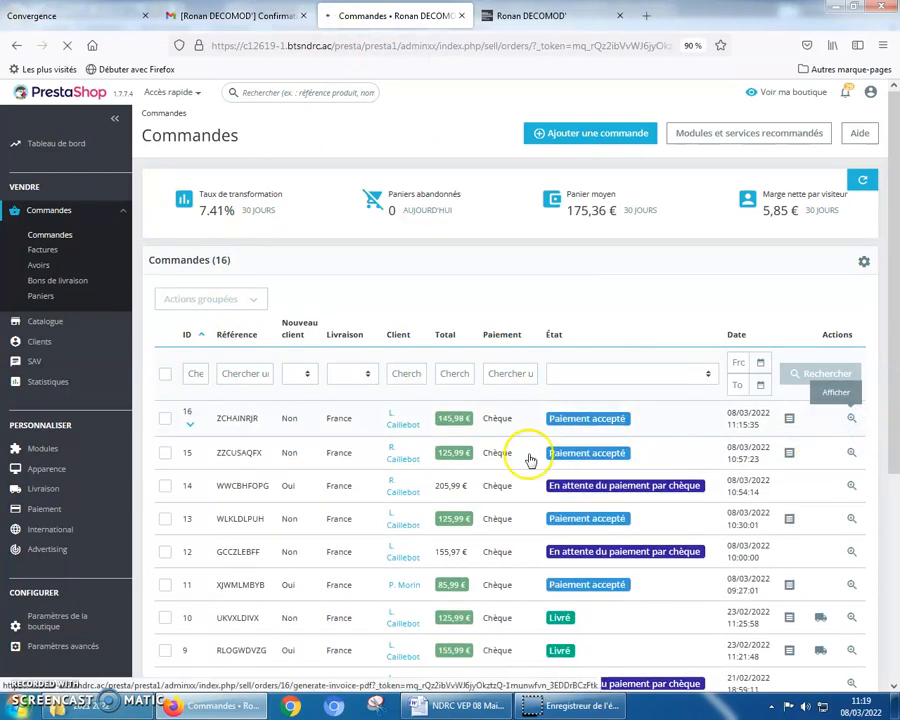
{"action": "scroll", "coordinate": [262, 525], "scroll_direction": "down", "scroll_amount": 4}
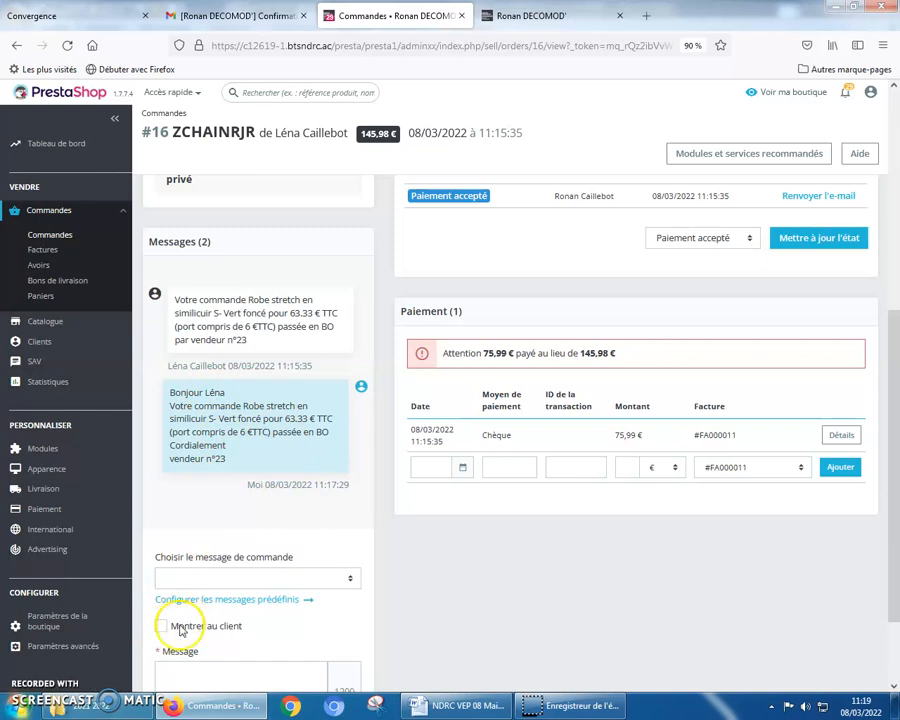
{"action": "scroll", "coordinate": [215, 655], "scroll_direction": "down", "scroll_amount": 1}
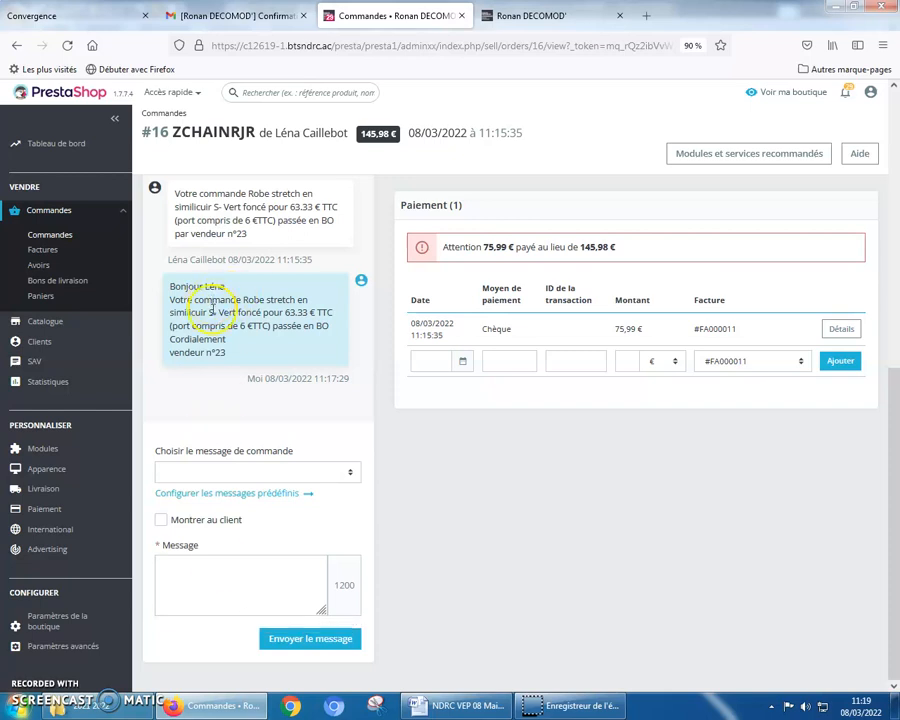
{"action": "scroll", "coordinate": [84, 262], "scroll_direction": "up", "scroll_amount": 3}
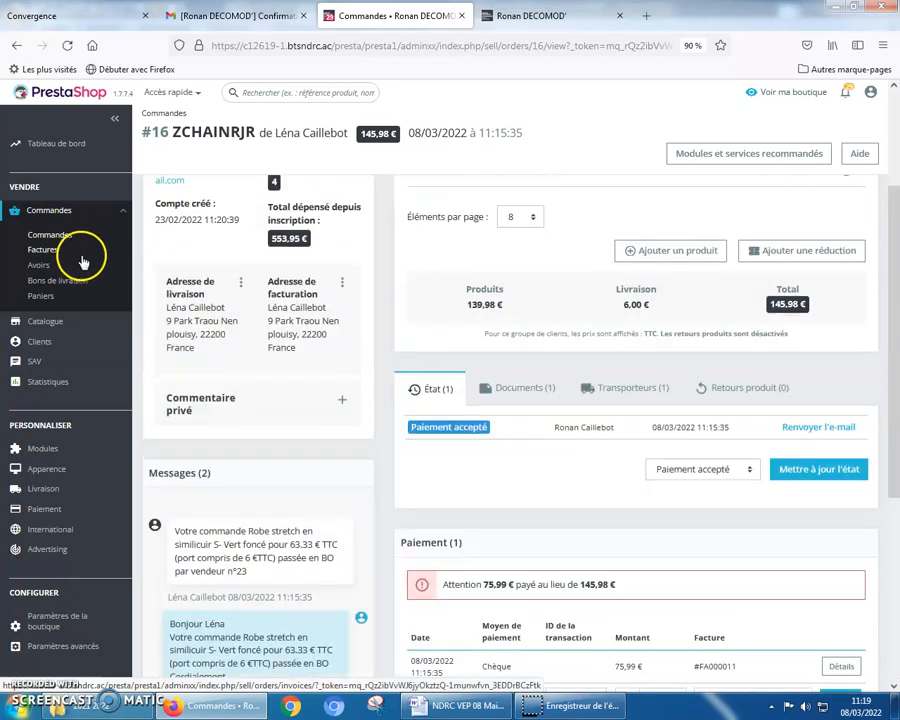
{"action": "scroll", "coordinate": [85, 262], "scroll_direction": "up", "scroll_amount": 2}
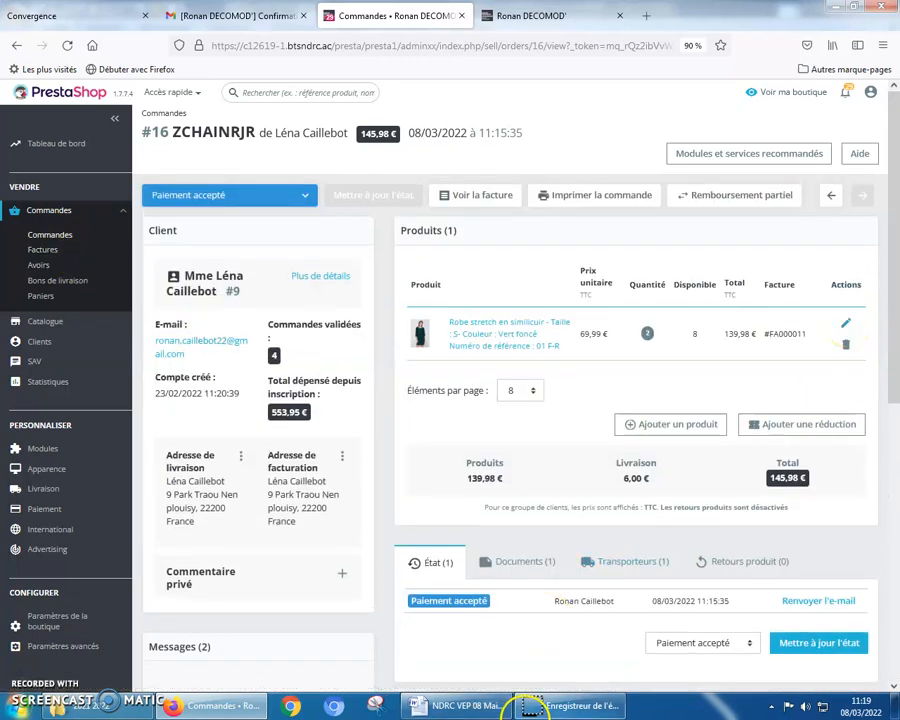
Switch to the Word assignment and highlight the loyal customer's telephone message in Annexe 1 under Activité N°3.
{"action": "left_click", "coordinate": [458, 705]}
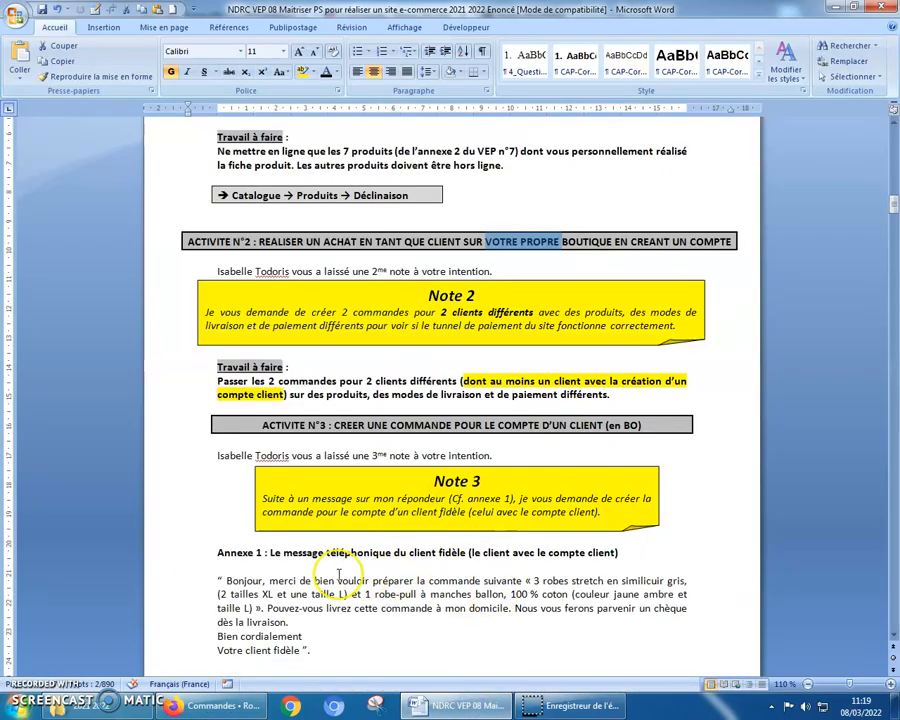
{"action": "left_click_drag", "start_coordinate": [284, 552], "coordinate": [310, 657]}
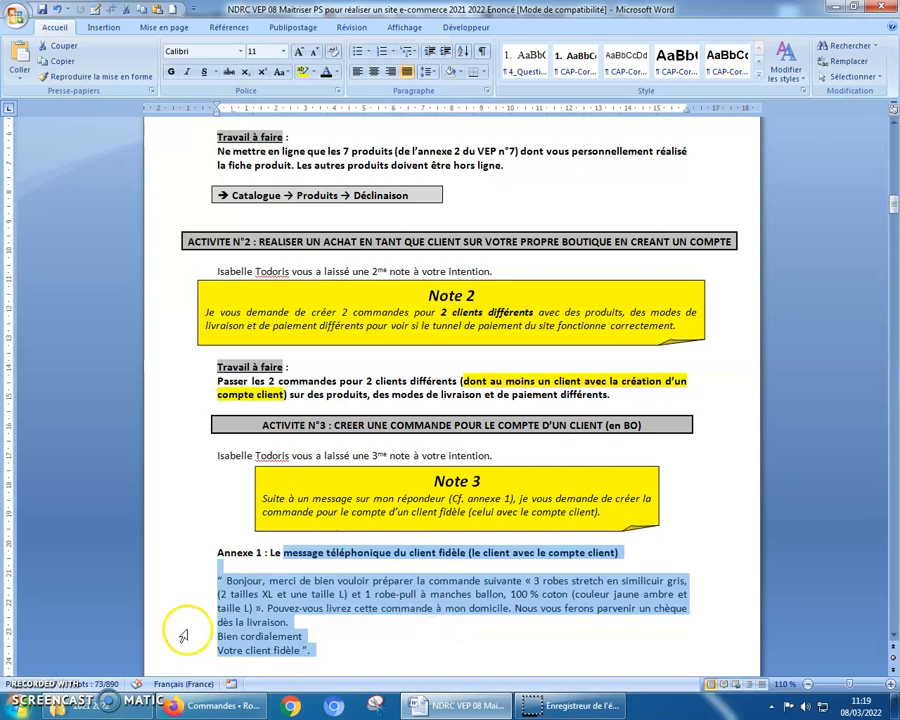